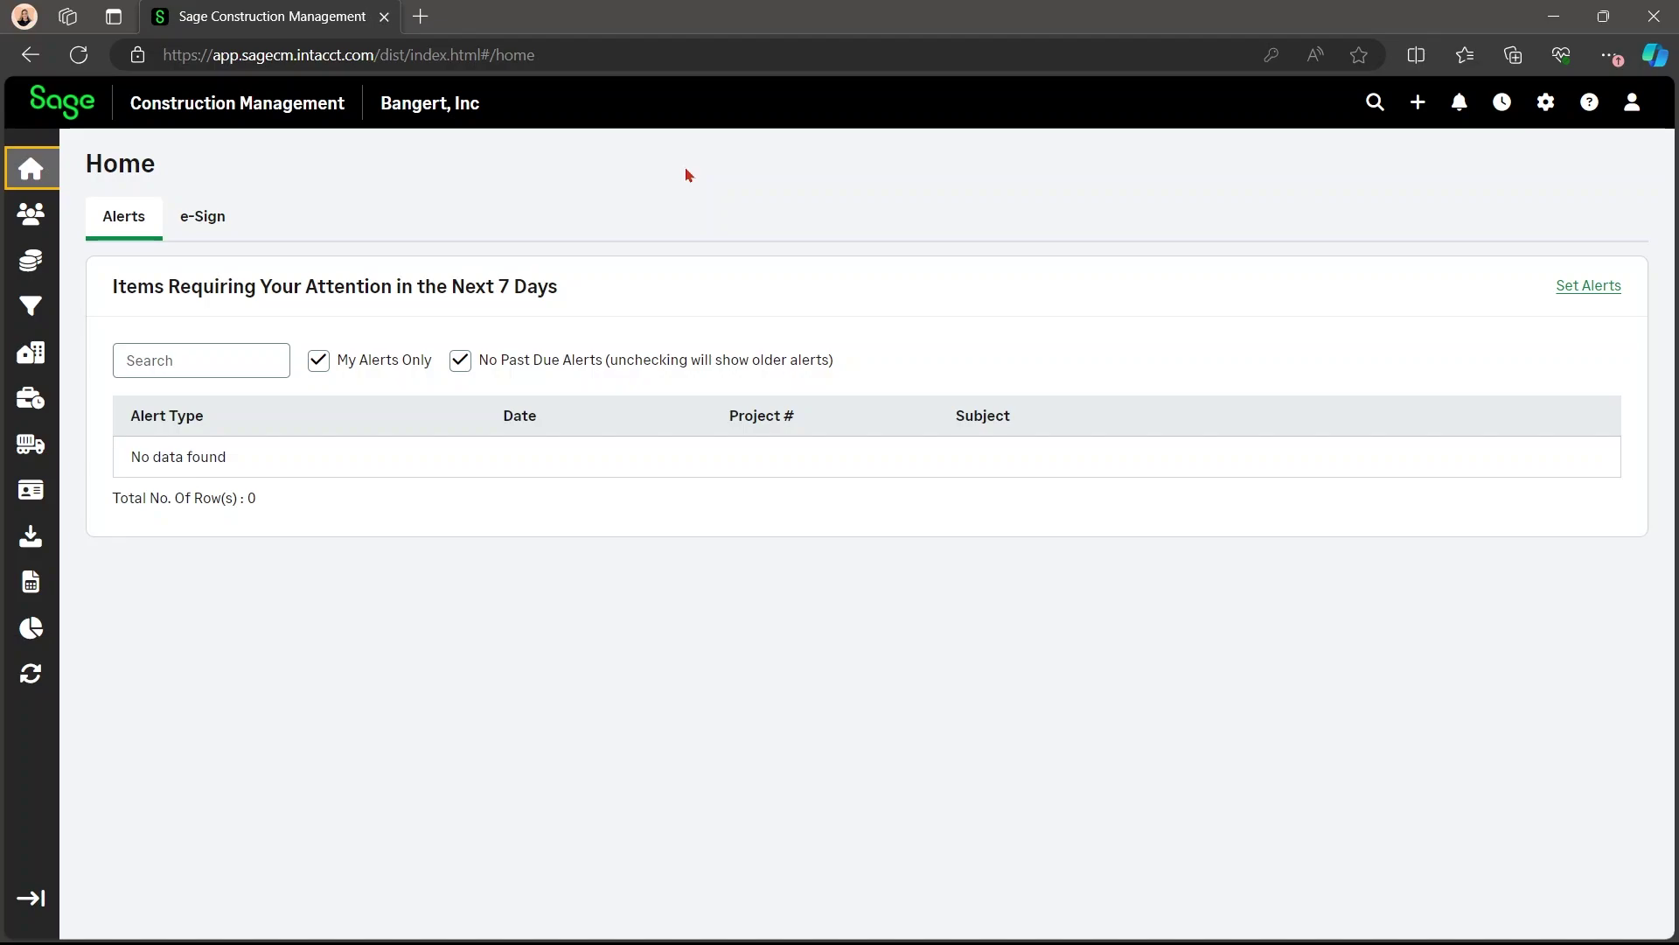
- From Projects, use the Active Projects menu to start Add Project From Lead
{"action": "mouse_move", "coordinate": [90, 296]}
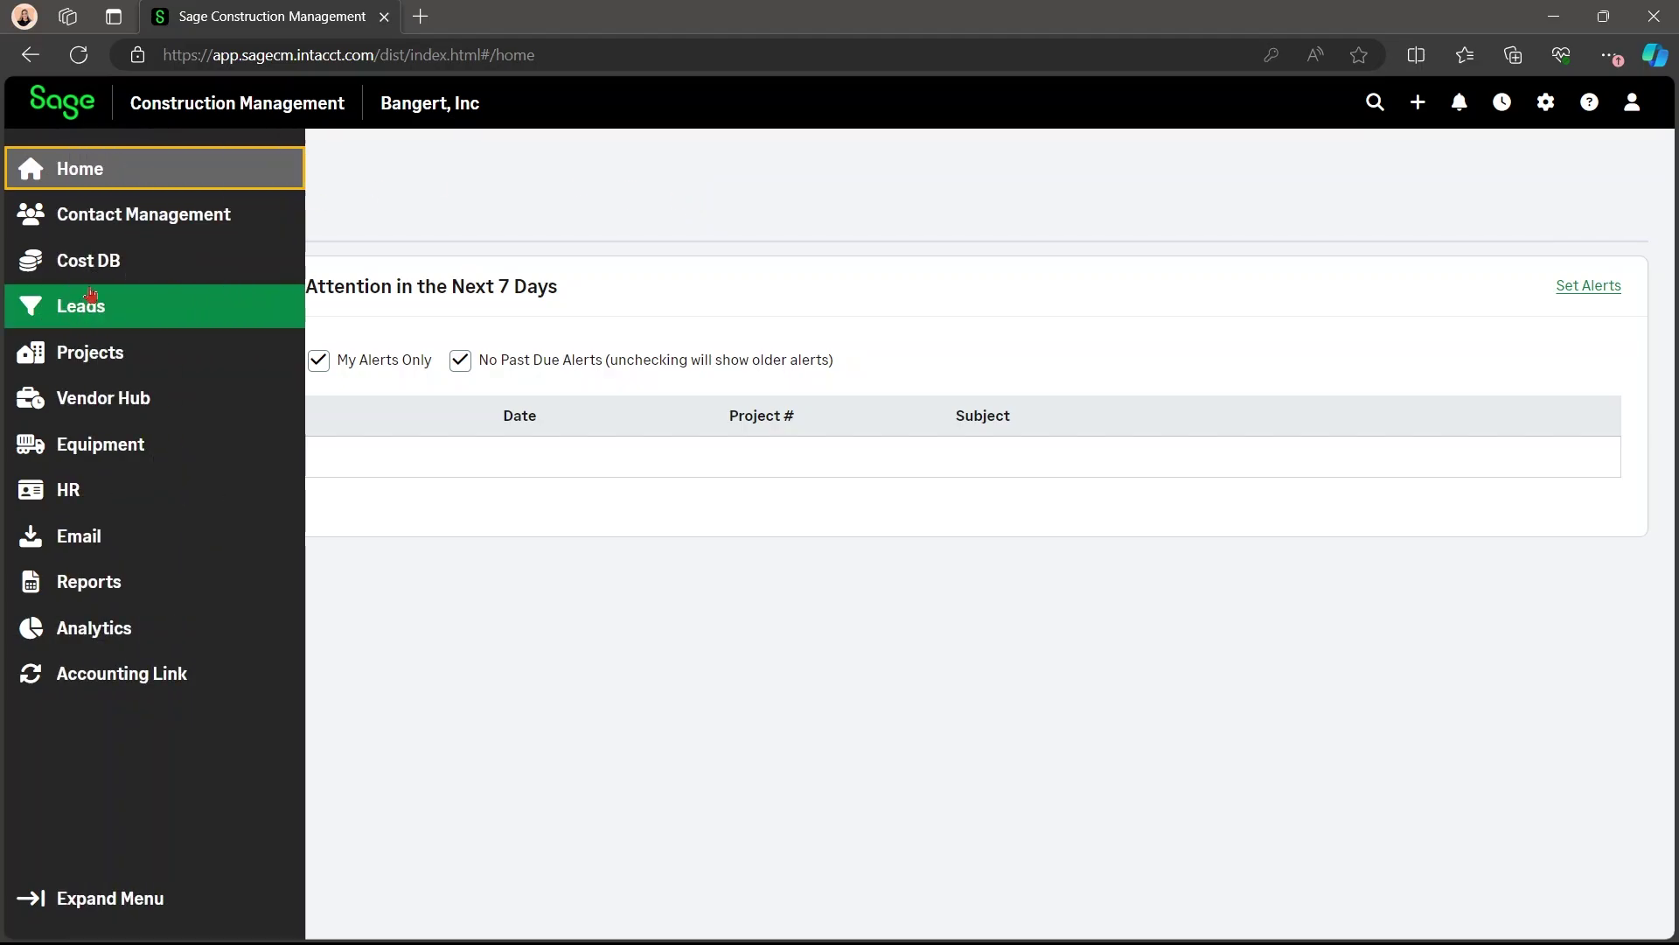
{"action": "left_click", "coordinate": [100, 369]}
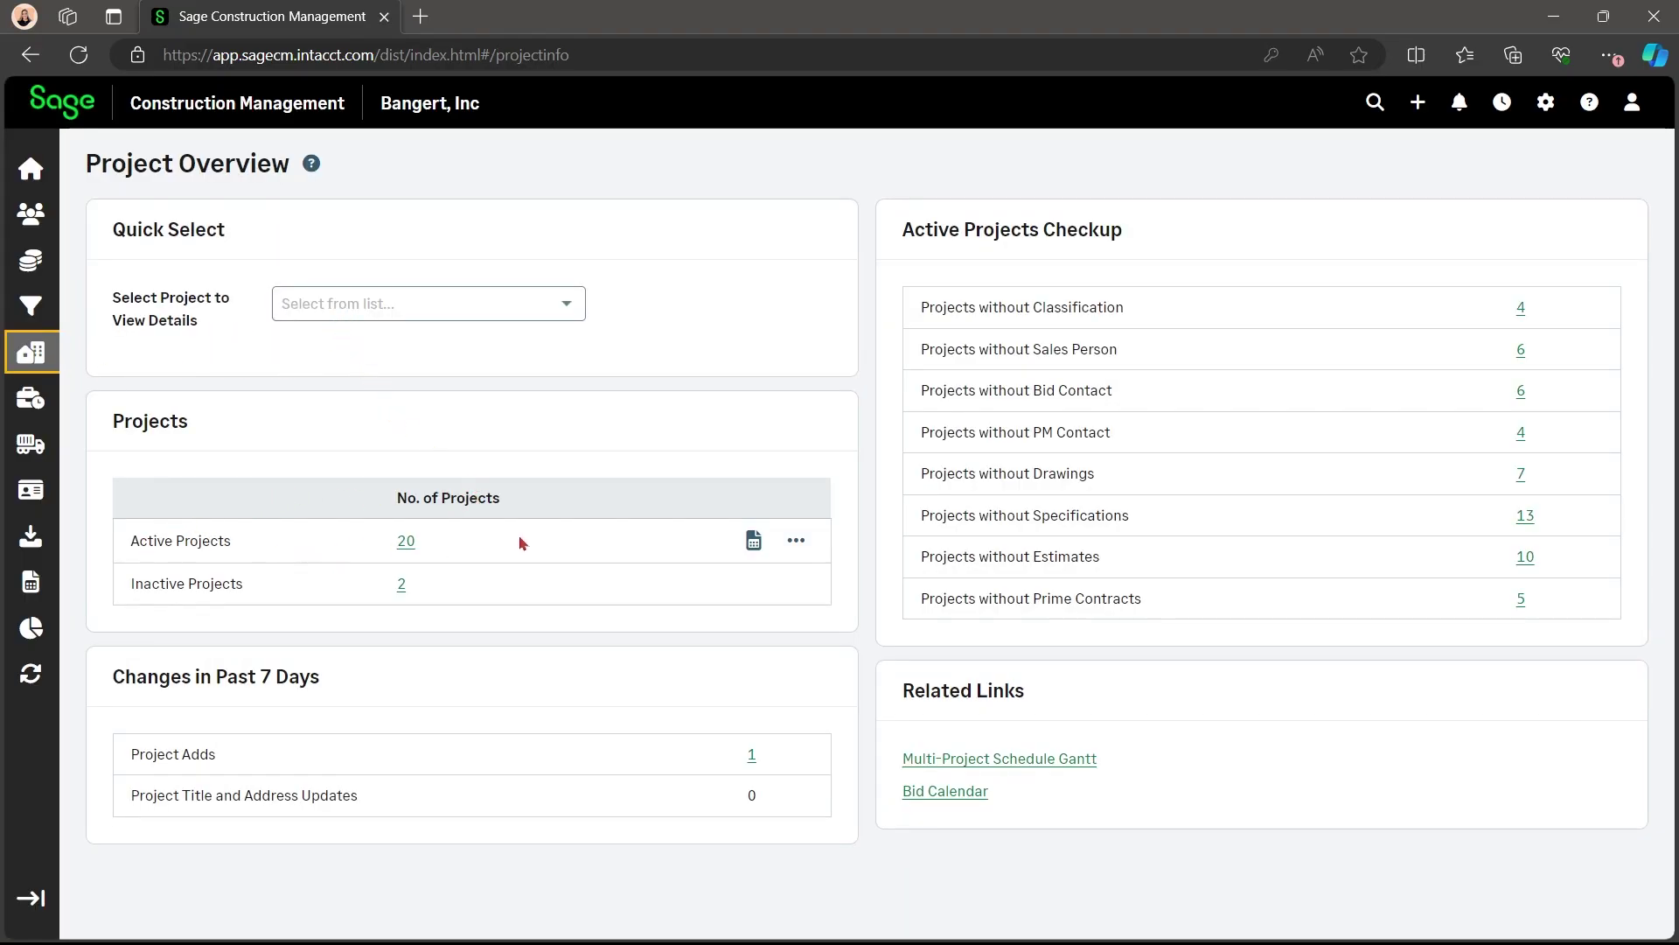
{"action": "left_click", "coordinate": [796, 540]}
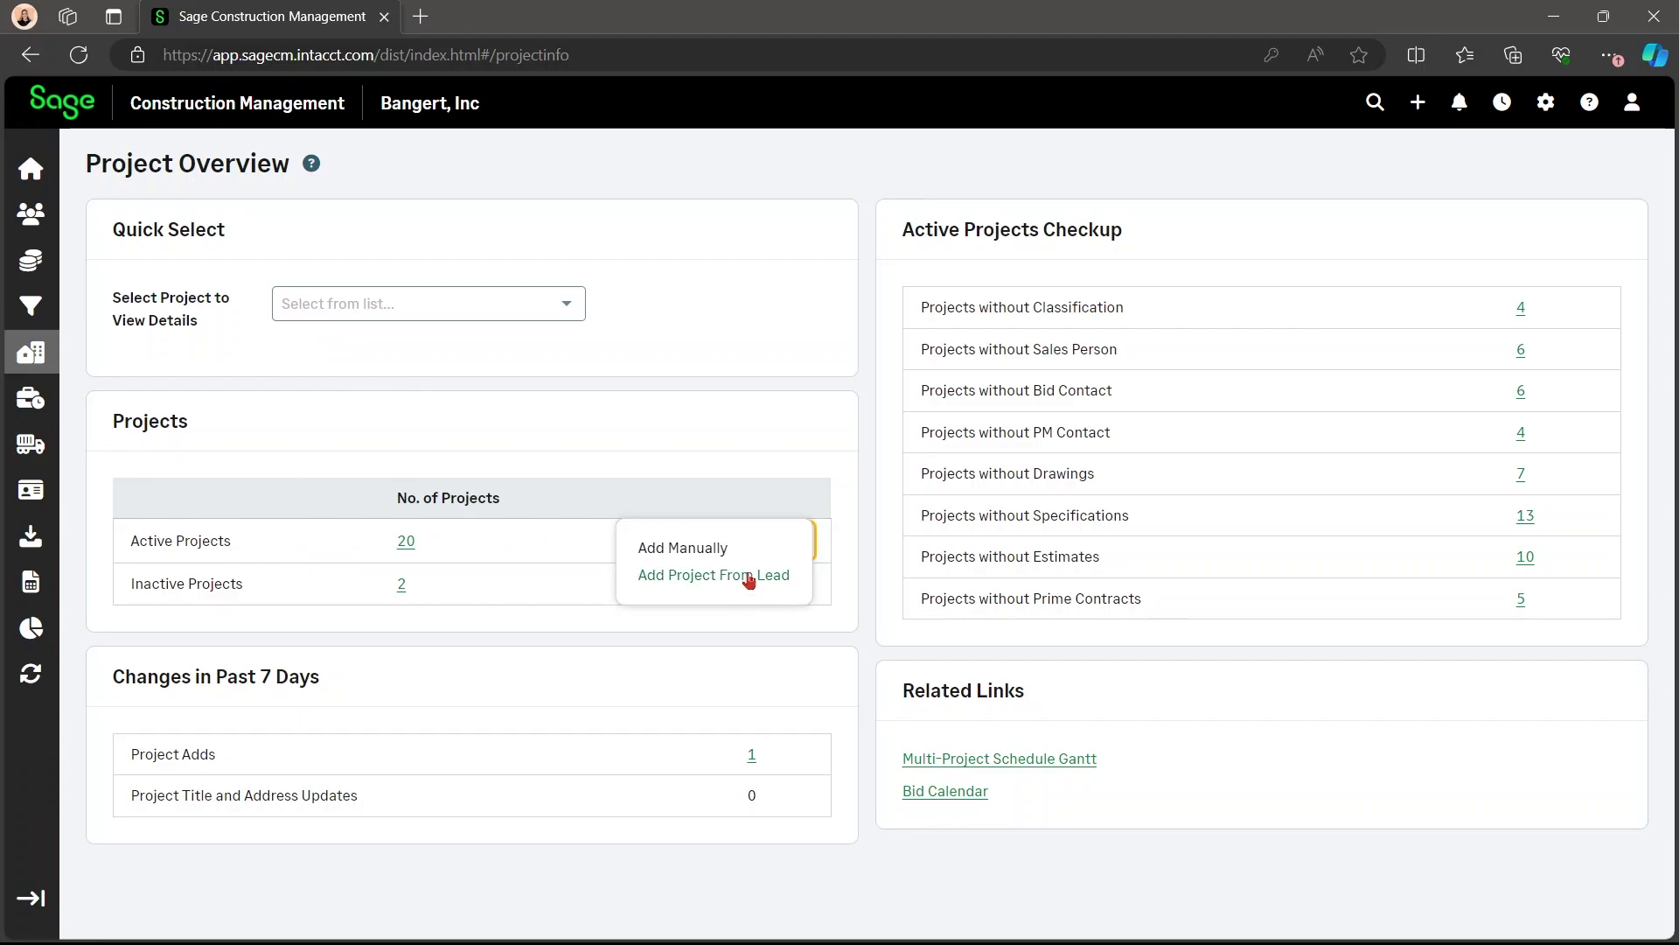
{"action": "left_click", "coordinate": [748, 578]}
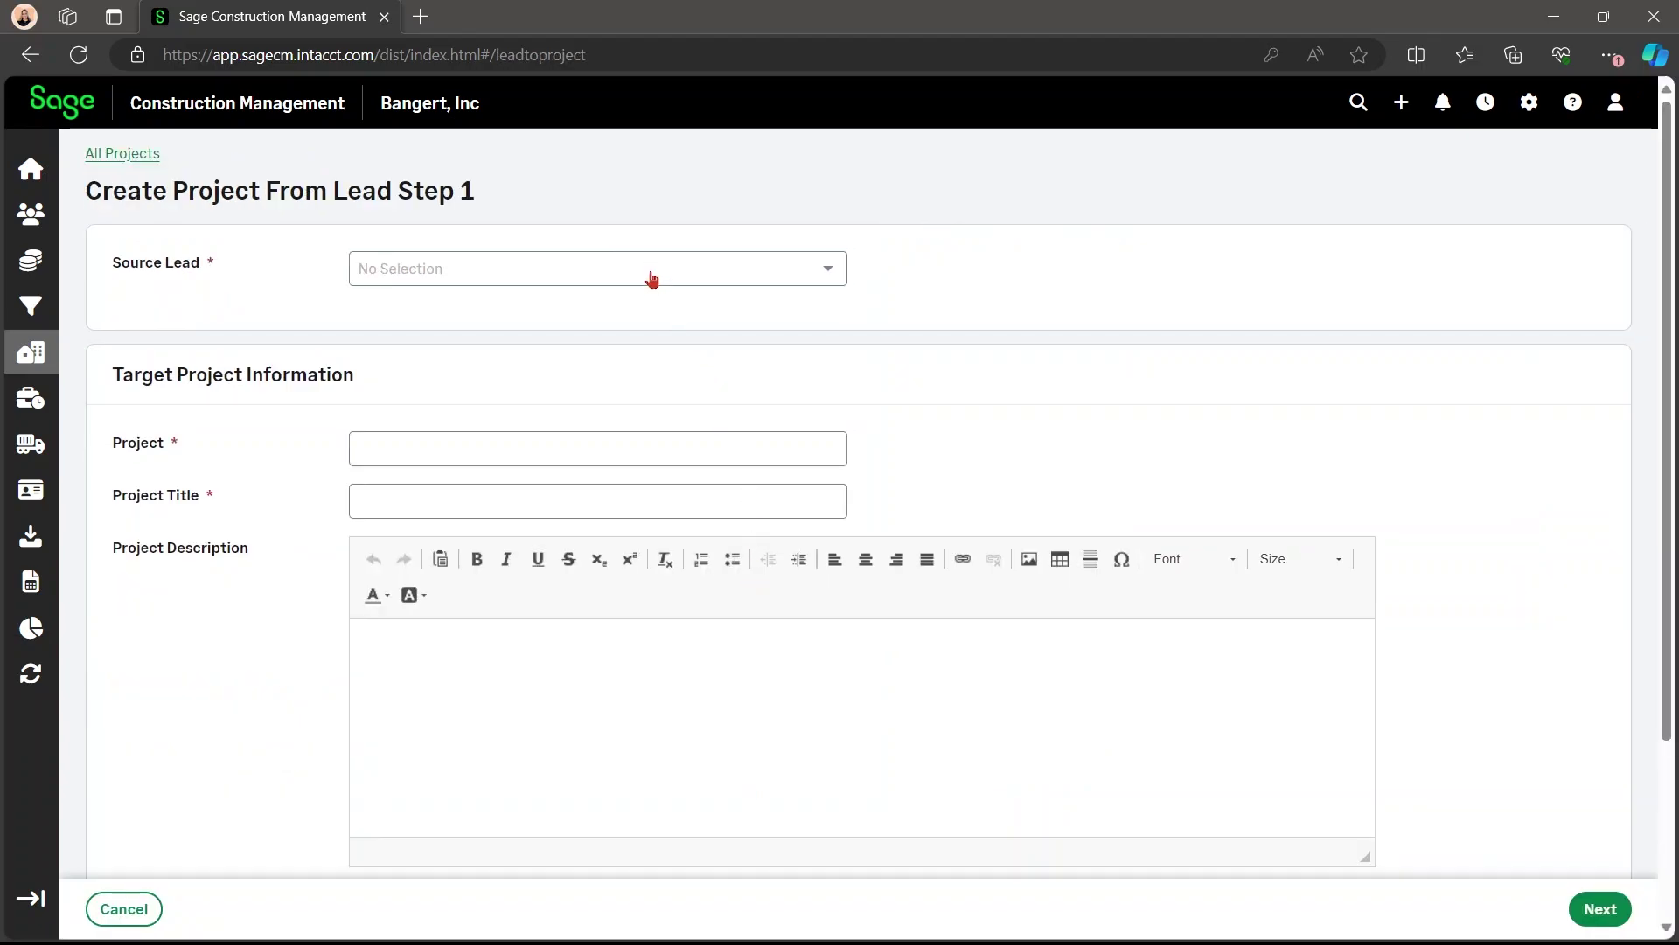
- Choose Farmington as the source lead
{"action": "left_click", "coordinate": [646, 269]}
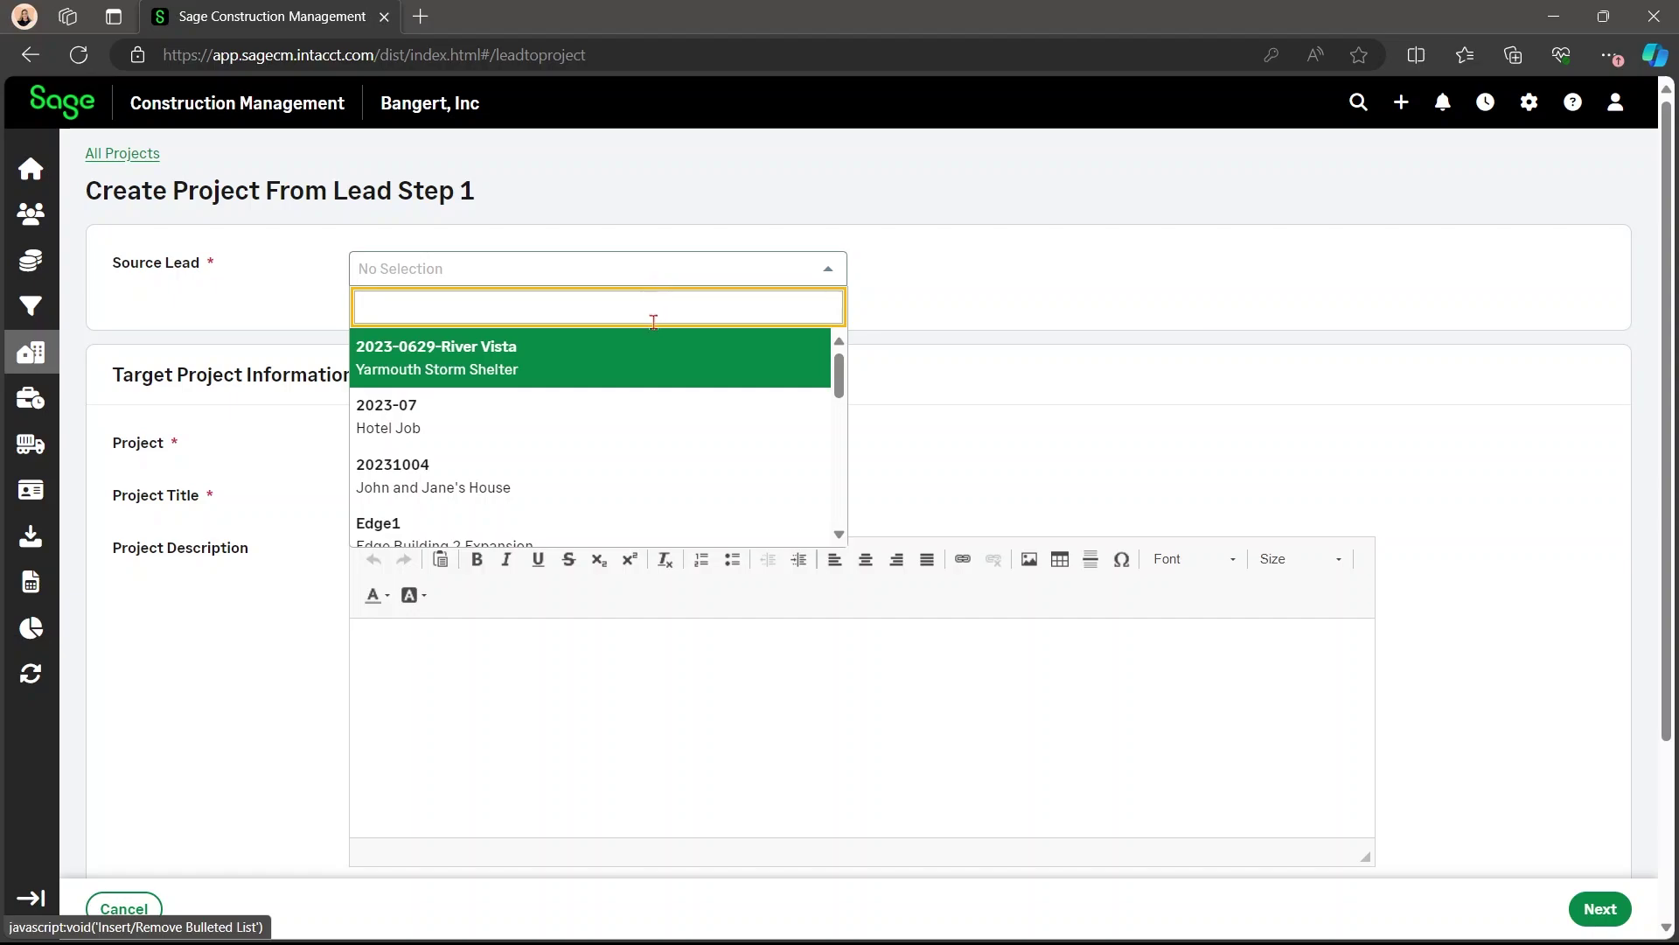
{"action": "scroll", "coordinate": [637, 455], "scroll_direction": "down", "scroll_amount": 3}
{"action": "scroll", "coordinate": [638, 438], "scroll_direction": "down", "scroll_amount": 2}
{"action": "scroll", "coordinate": [638, 438], "scroll_direction": "up", "scroll_amount": 2}
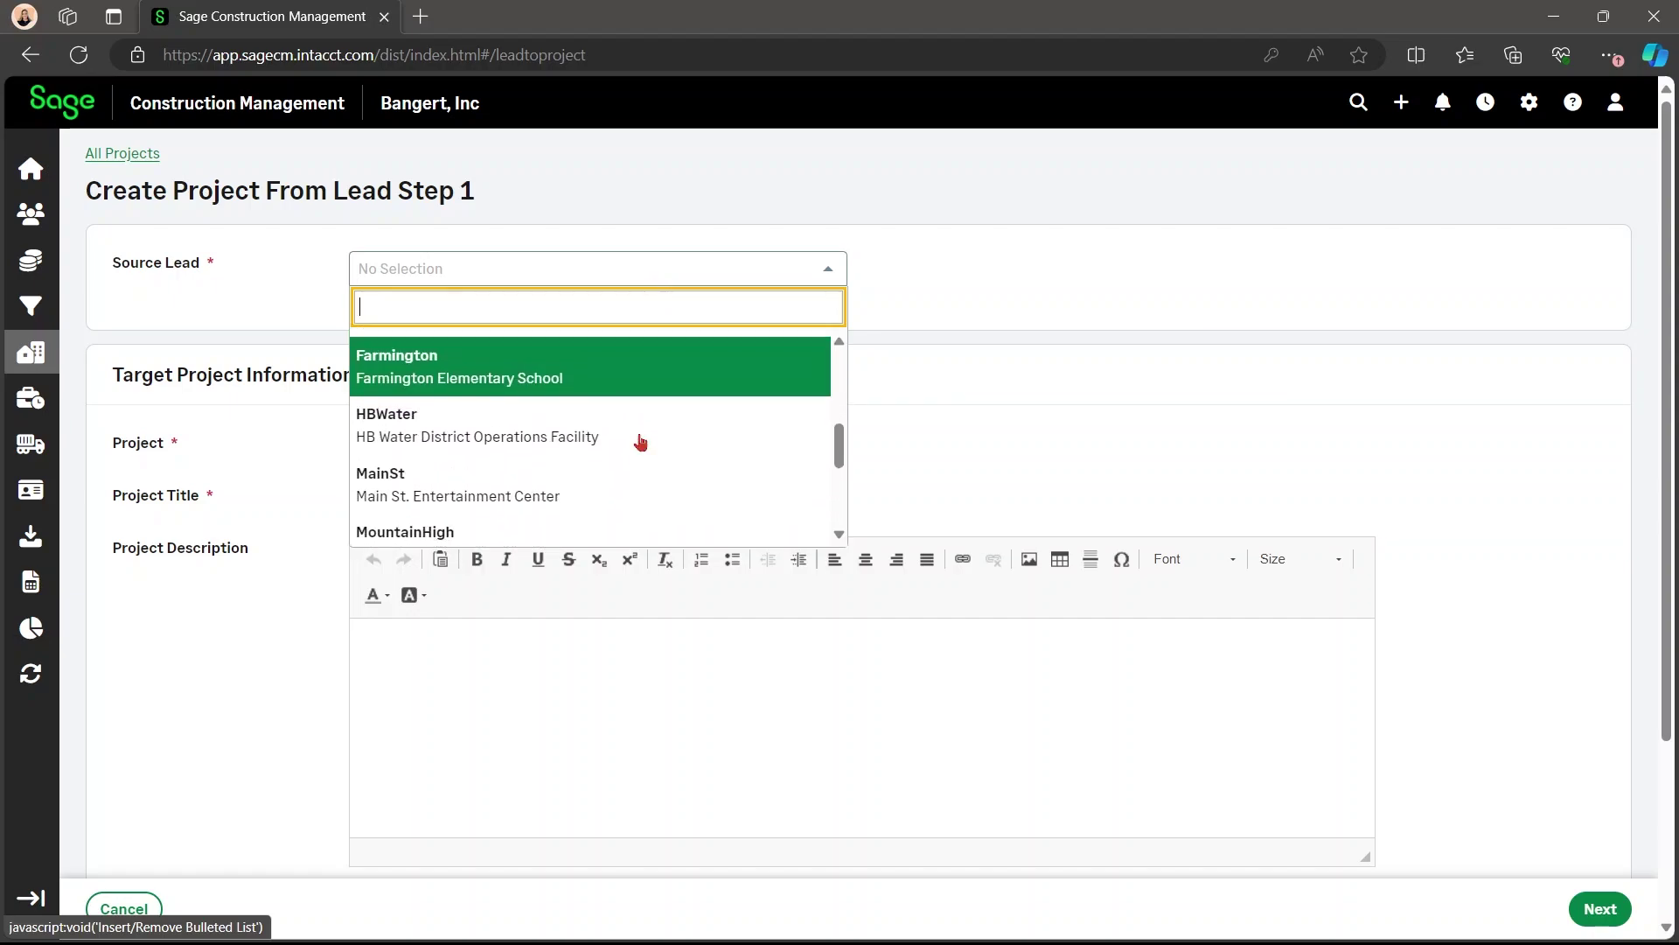
{"action": "left_click", "coordinate": [632, 385]}
- Replace the project number with 24-4455 and continue to Step 2
{"action": "left_click", "coordinate": [520, 450]}
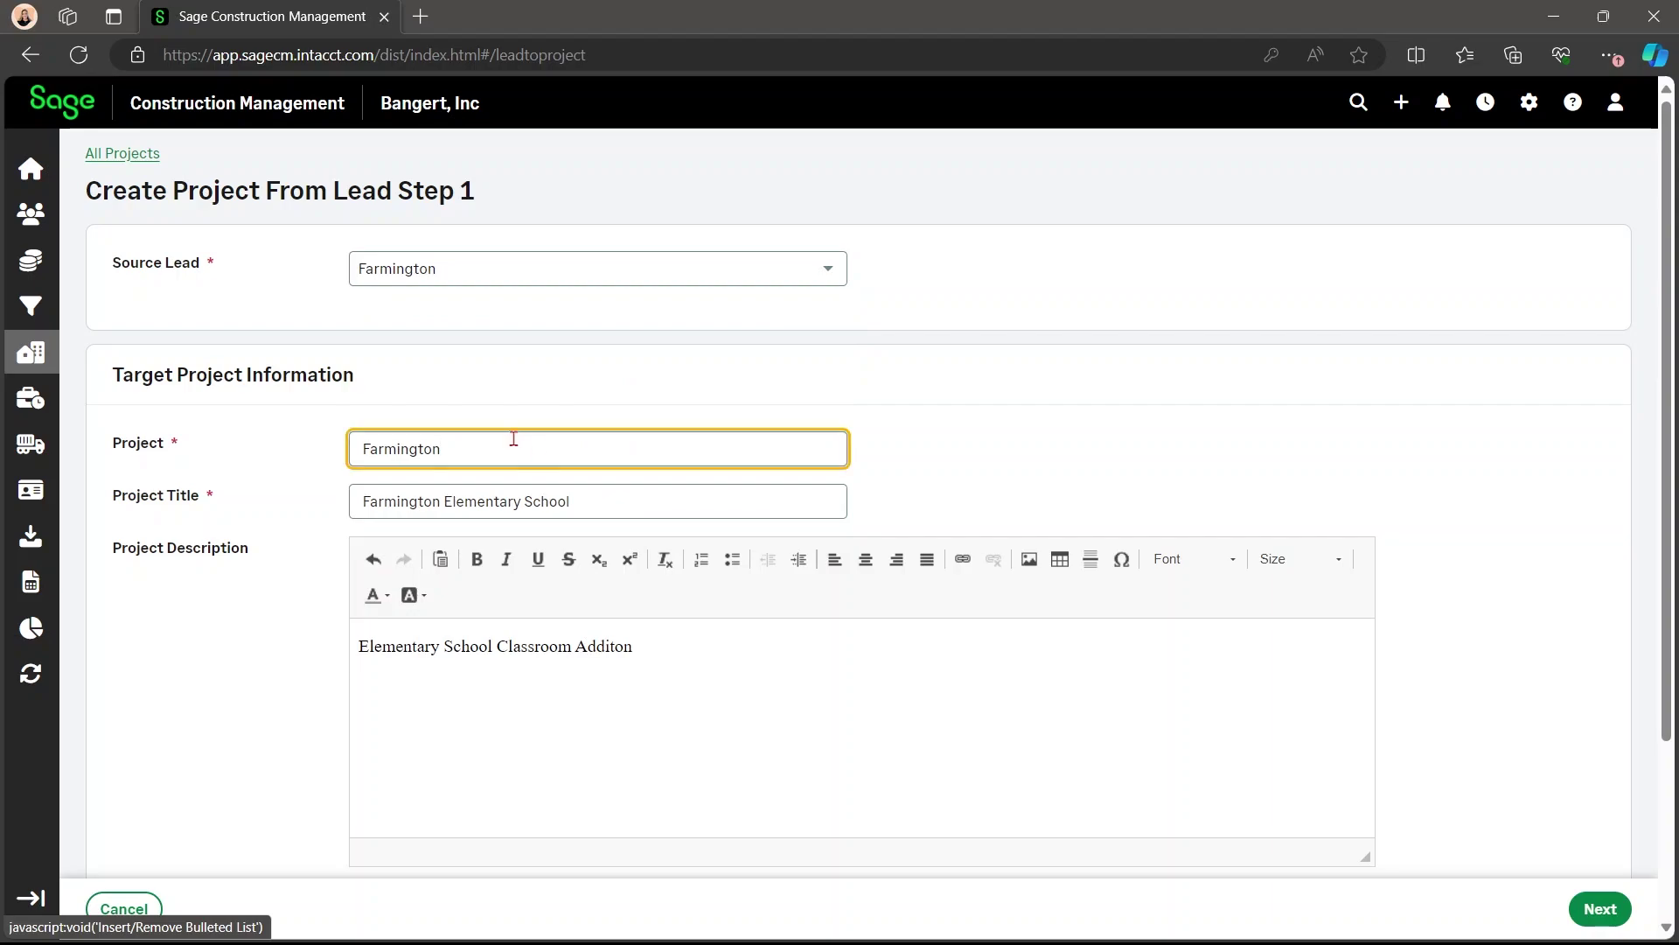
{"action": "left_click_drag", "start_coordinate": [515, 441], "coordinate": [320, 470]}
{"action": "key", "text": "BackSpace"}
{"action": "type", "text": "24-4455"}
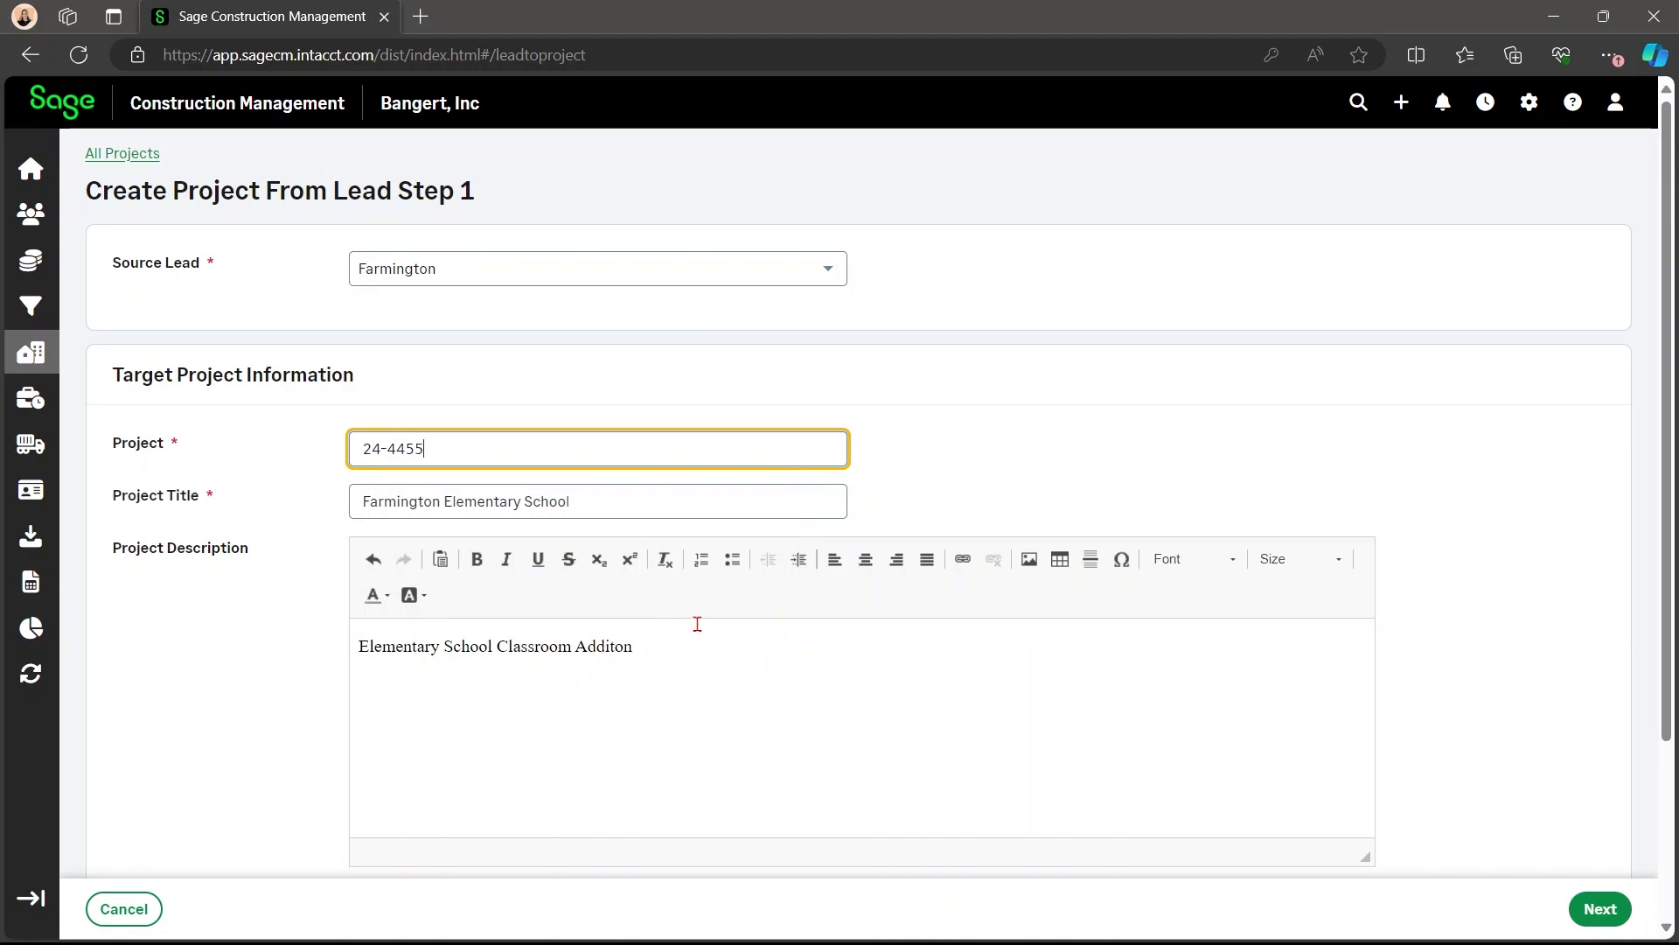
{"action": "left_click", "coordinate": [698, 626]}
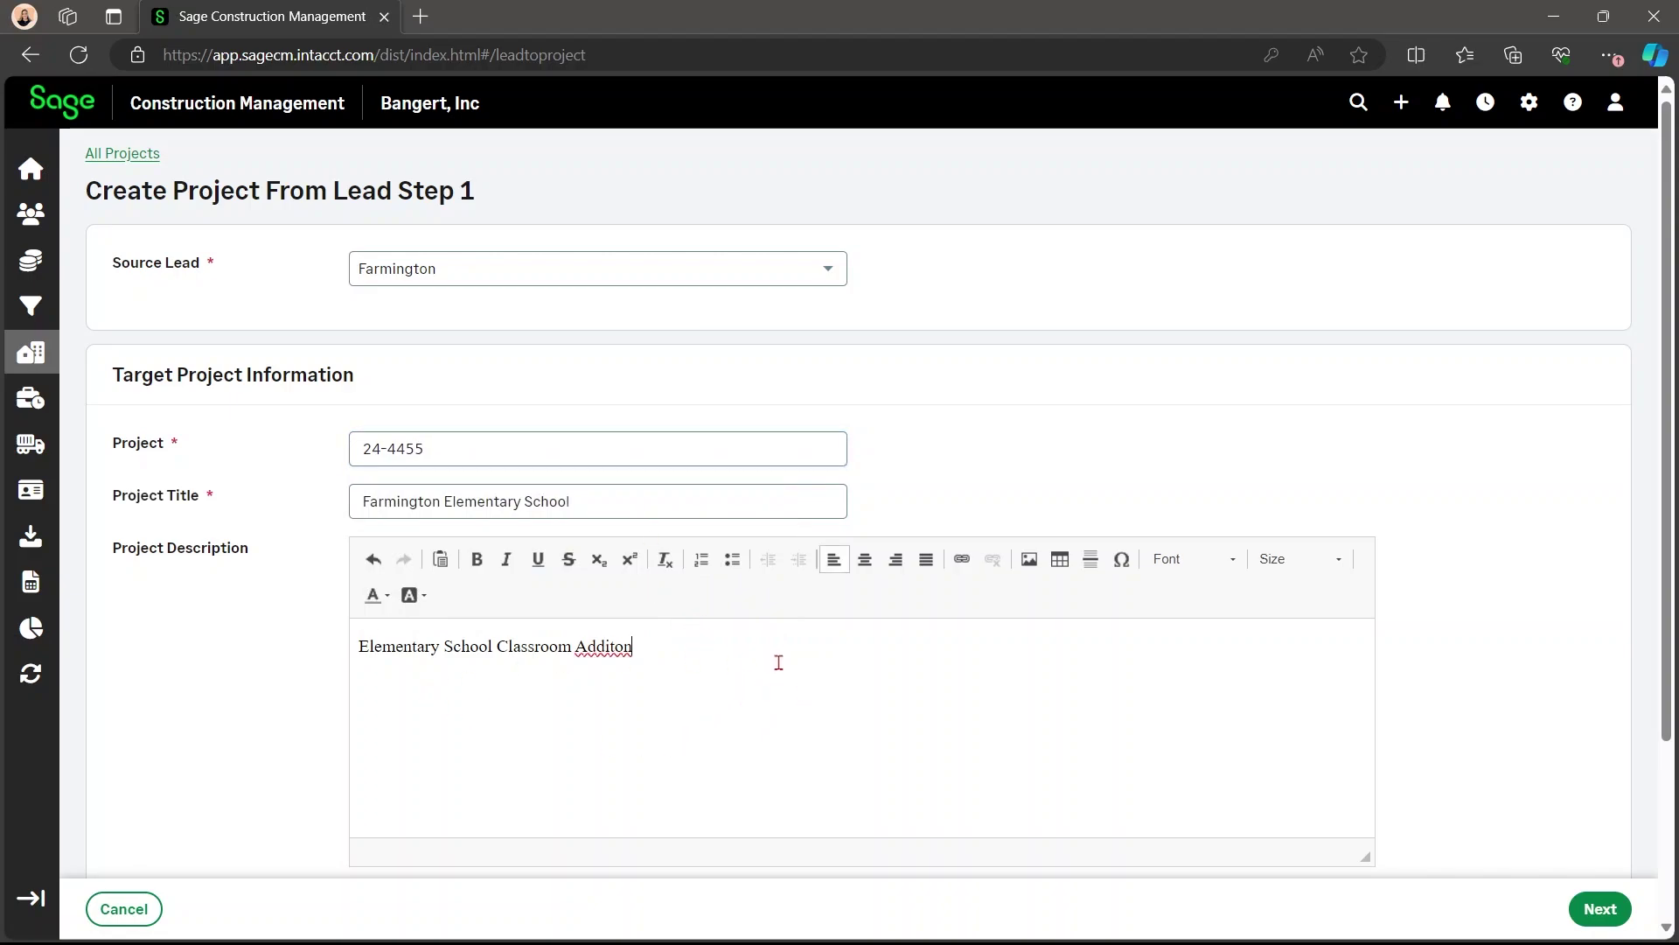
{"action": "scroll", "coordinate": [787, 657], "scroll_direction": "down", "scroll_amount": 3}
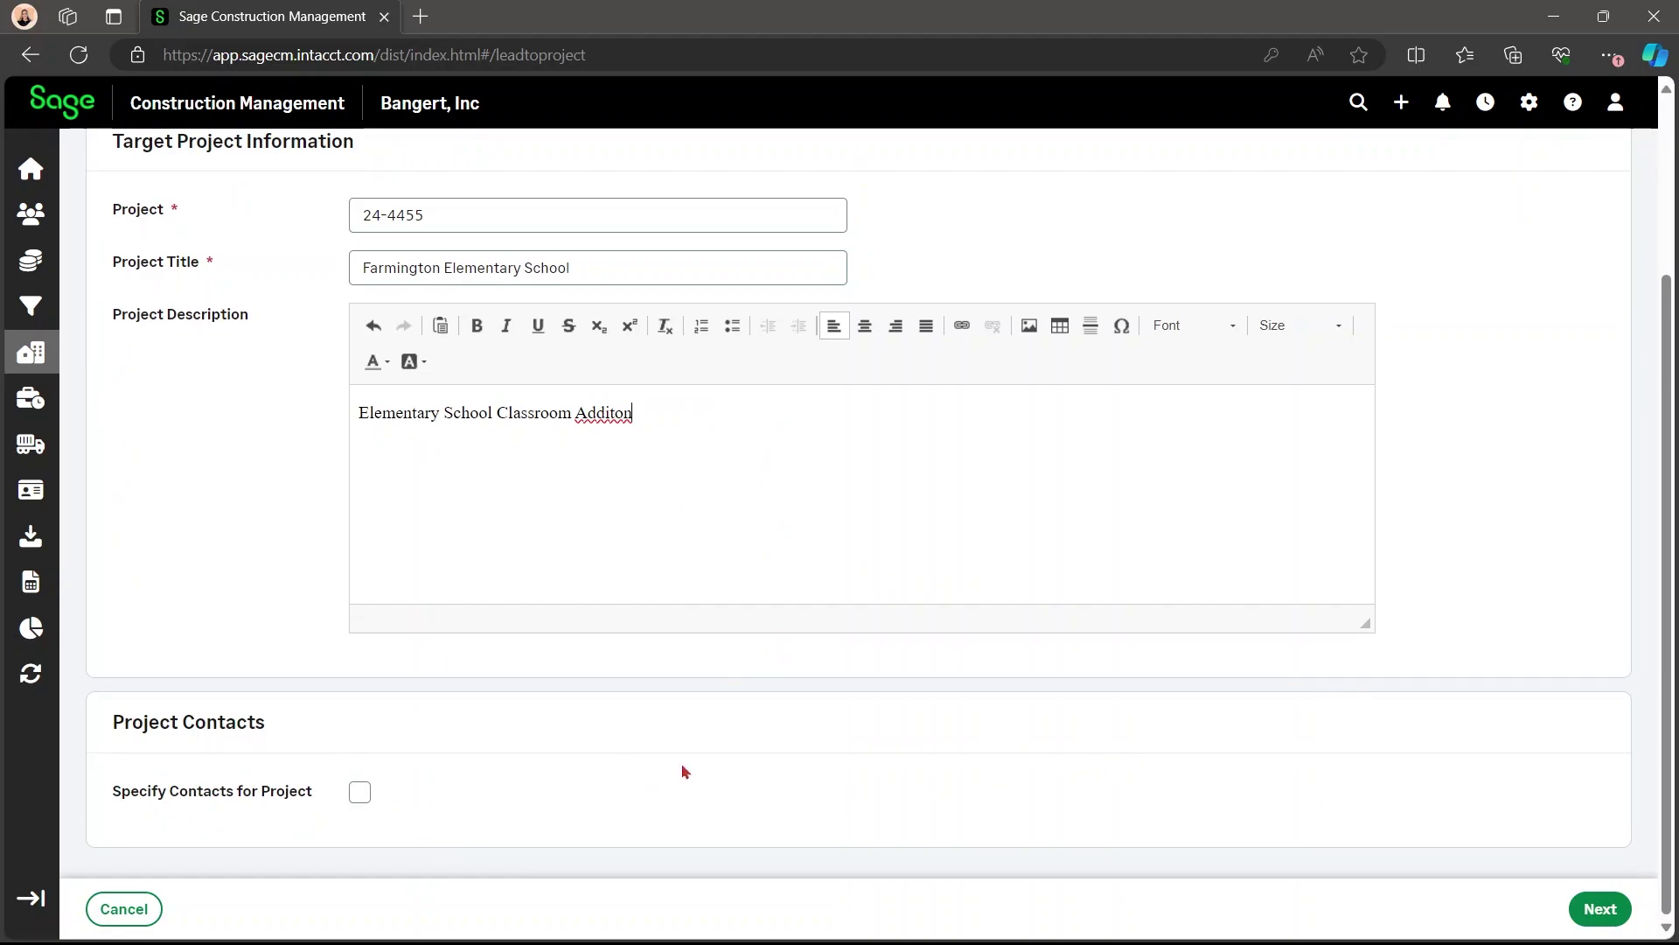
{"action": "left_click", "coordinate": [1597, 909]}
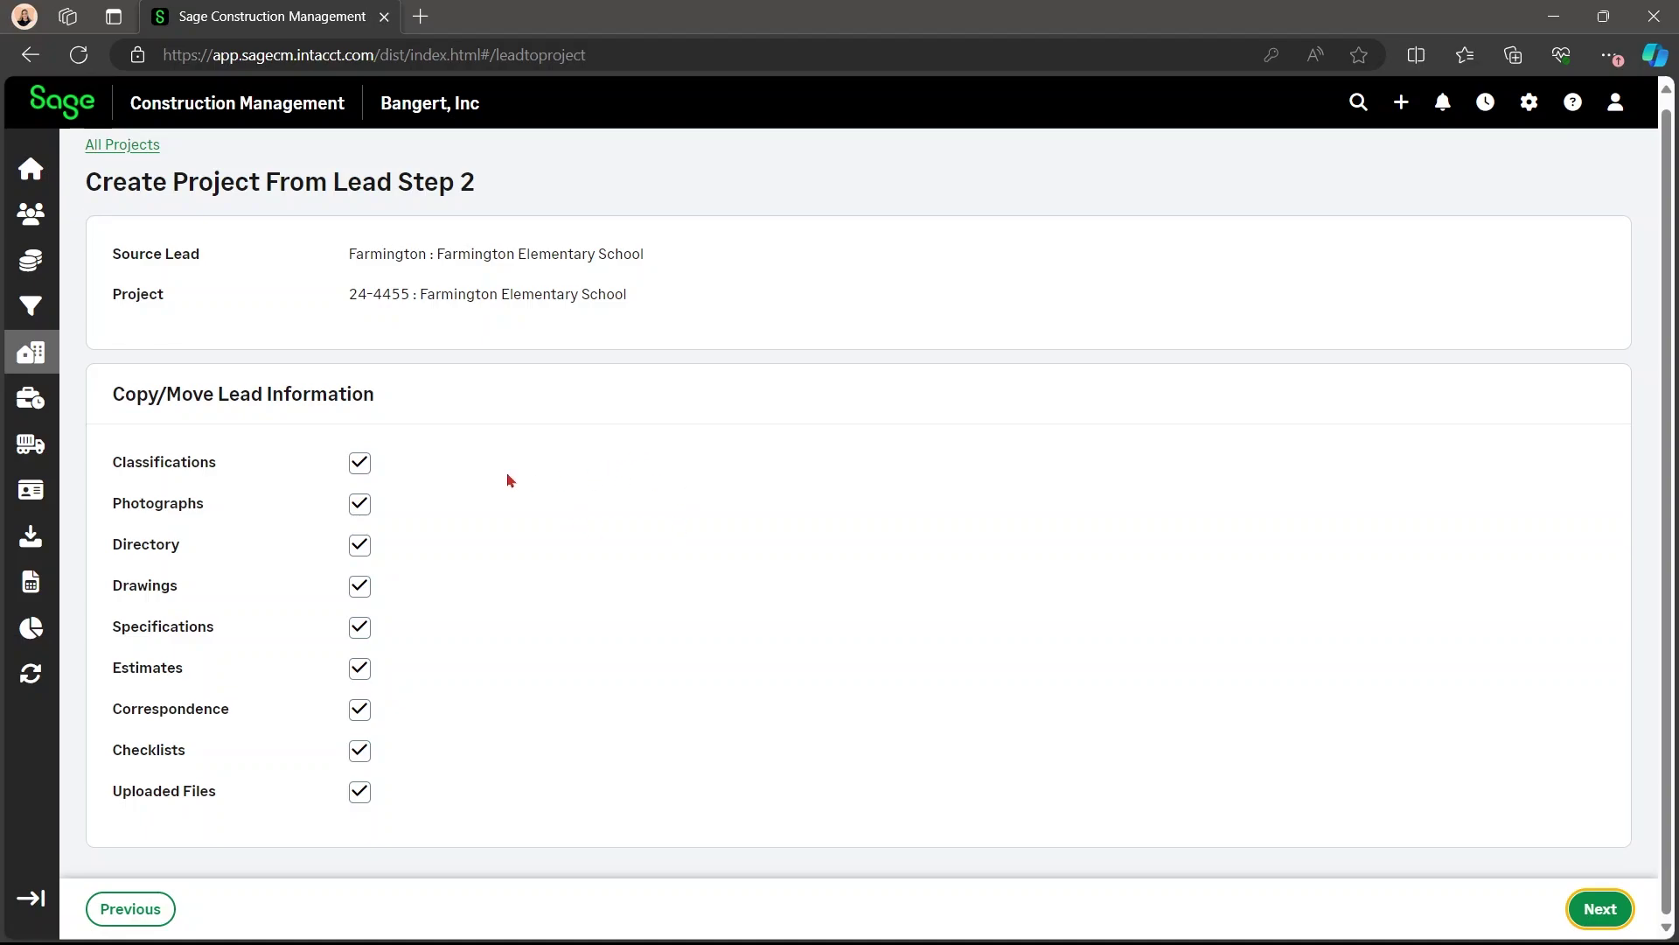
- Toggle copying the lead's Directory and advance to Update Lead Information
{"action": "left_click", "coordinate": [366, 551]}
{"action": "left_click", "coordinate": [1599, 910]}
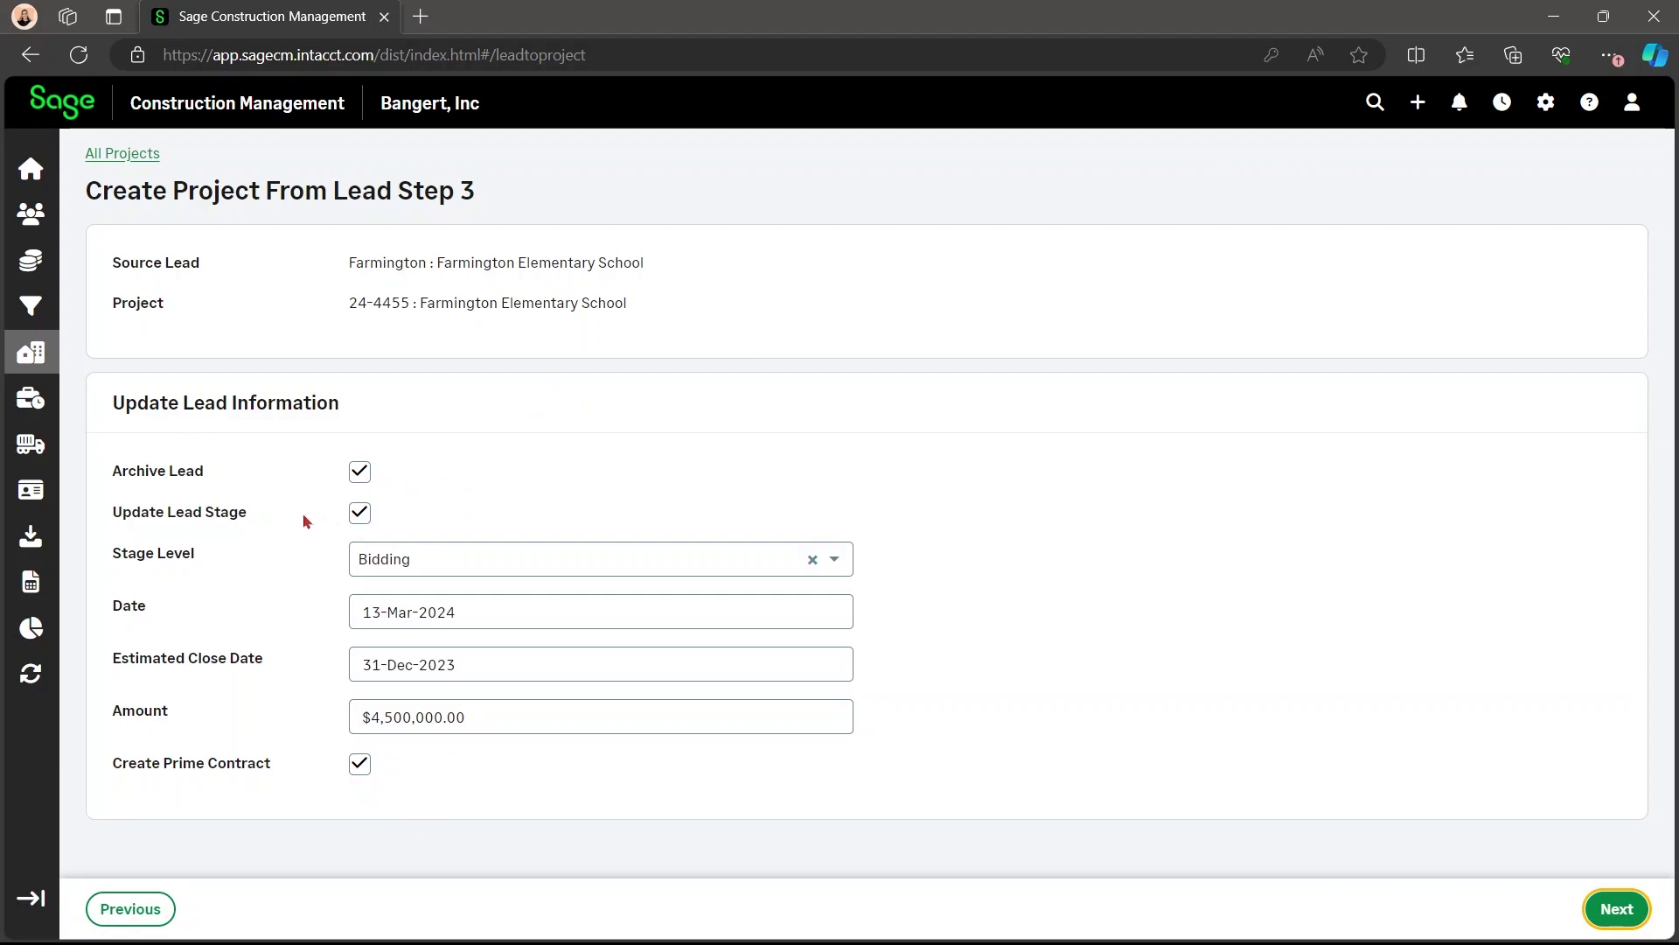
- Change the lead's stage level to Awarded
{"action": "left_click", "coordinate": [485, 560]}
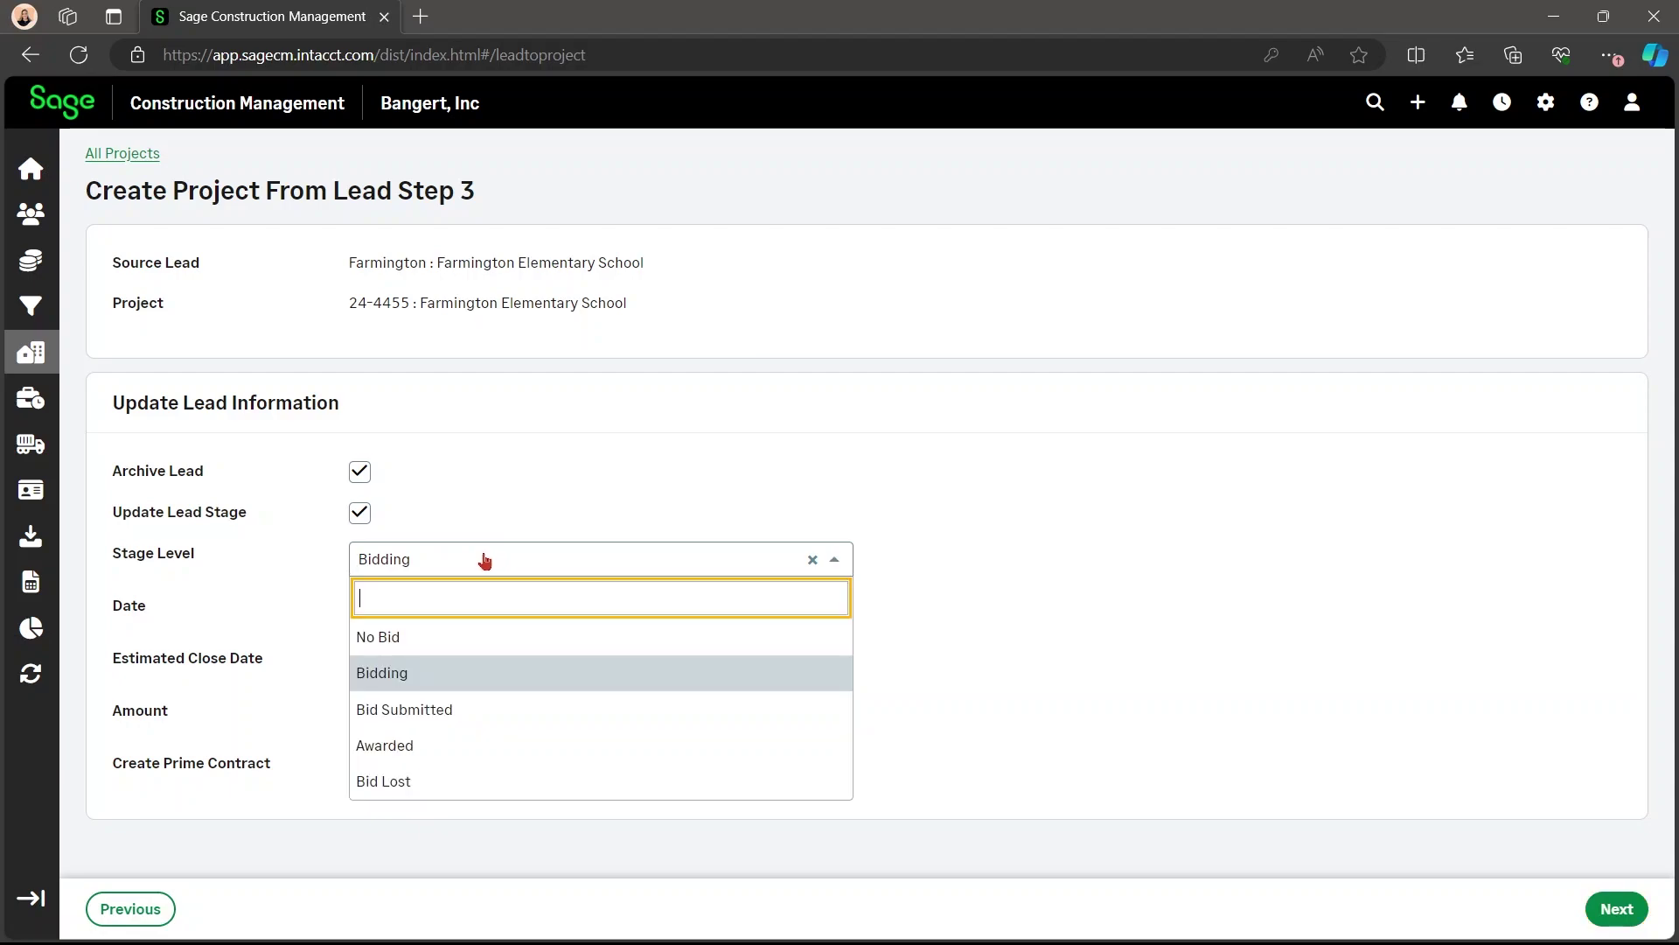
{"action": "left_click", "coordinate": [544, 748]}
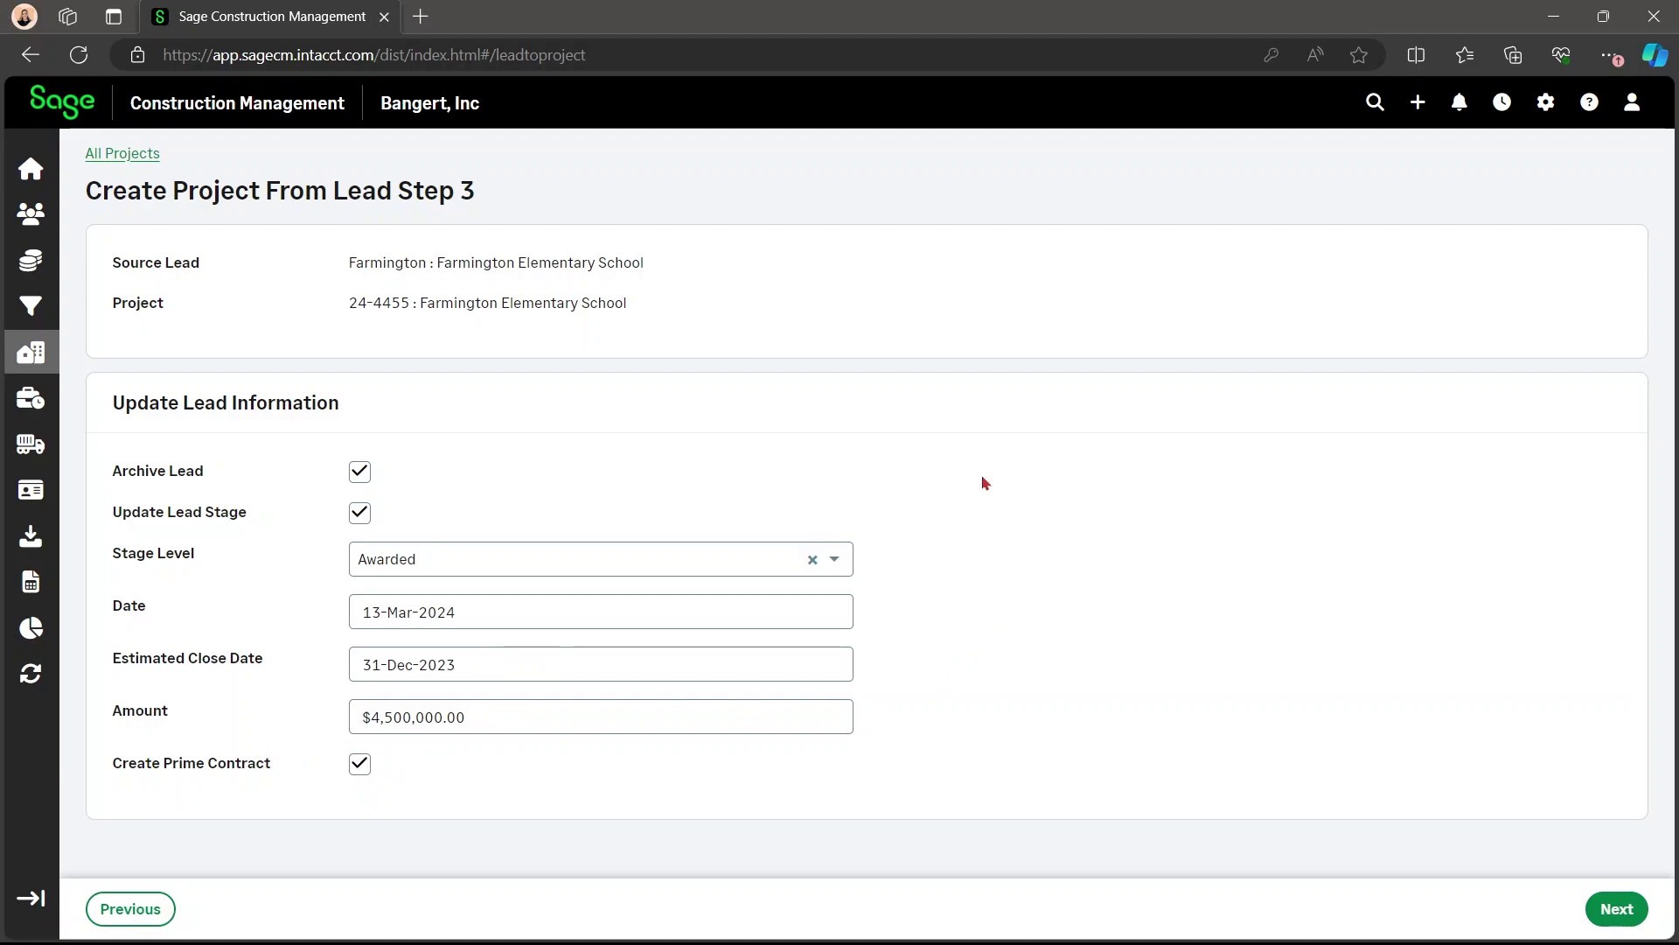
- Continue to prime contract setup, keeping New Prime Contract selected
{"action": "left_click", "coordinate": [1617, 912]}
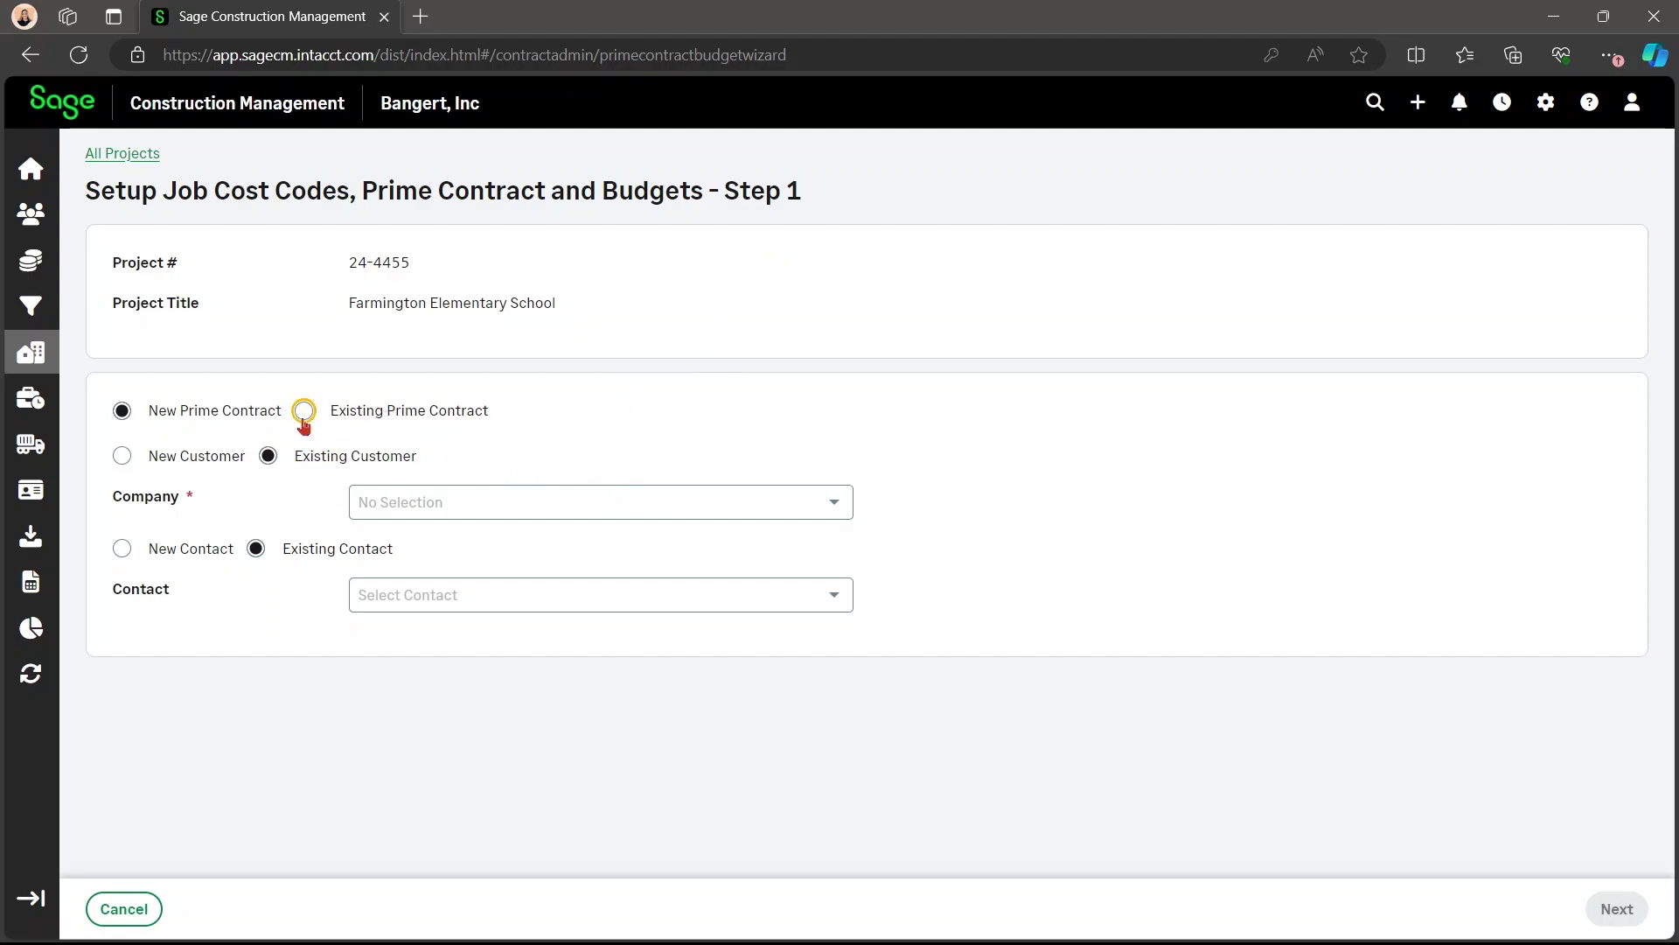
{"action": "left_click", "coordinate": [303, 410]}
{"action": "left_click", "coordinate": [402, 464]}
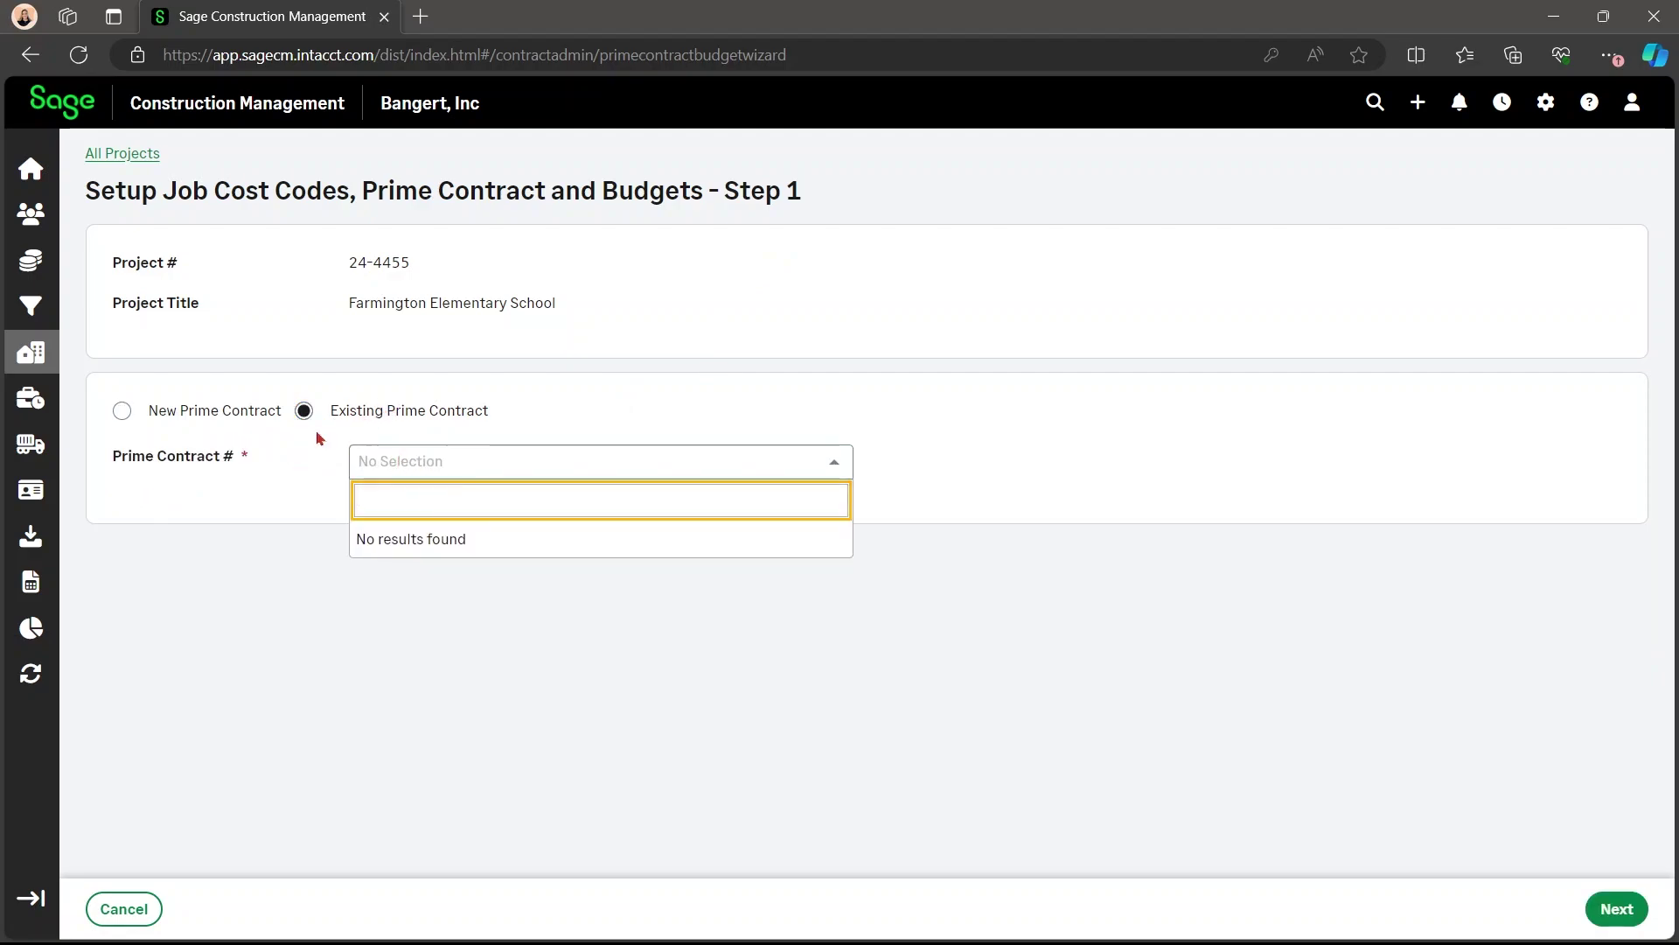
{"action": "left_click", "coordinate": [119, 414]}
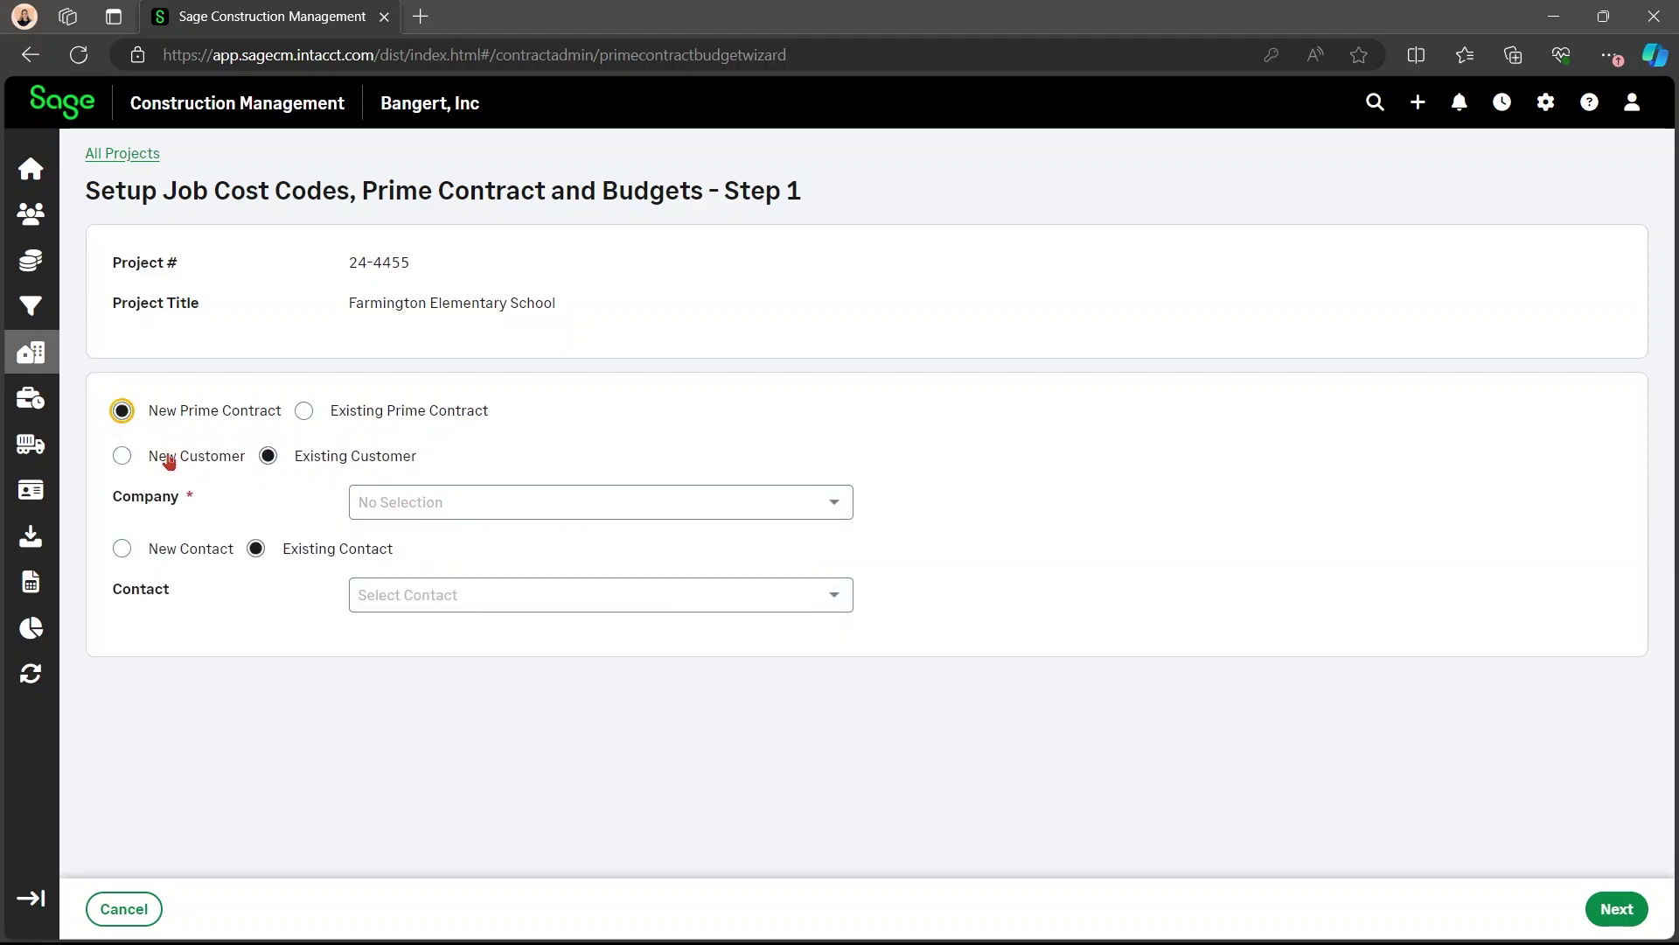
- Set the customer company to Farmington School District and choose its contact
{"action": "left_click", "coordinate": [422, 504]}
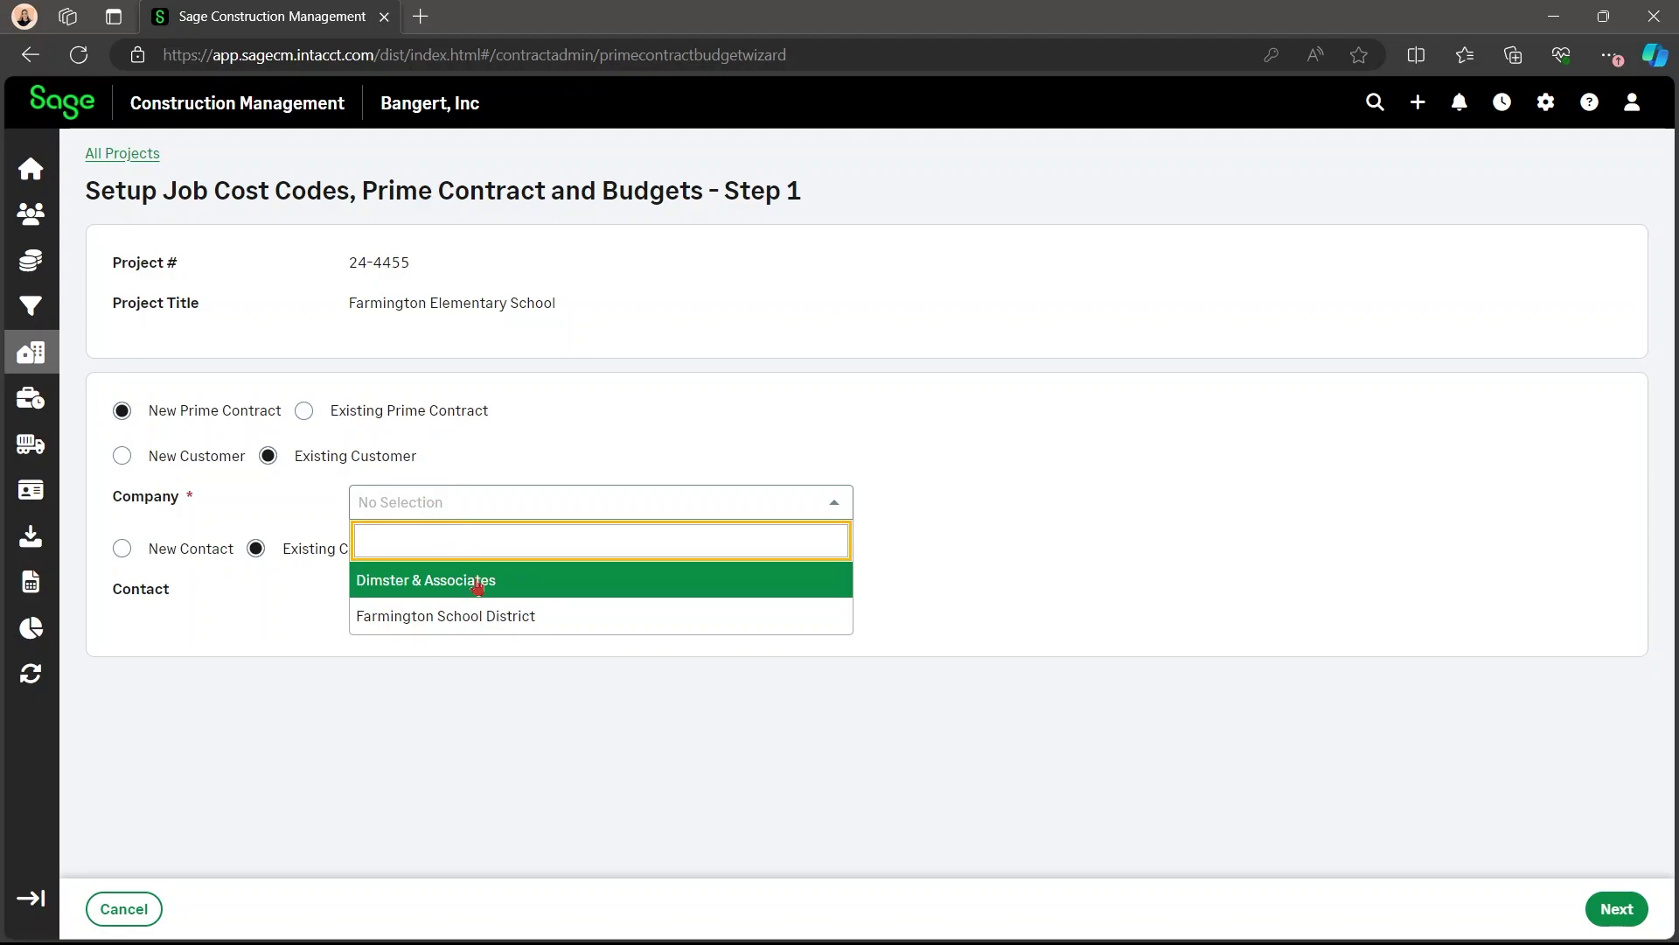
{"action": "left_click", "coordinate": [484, 615]}
{"action": "left_click", "coordinate": [451, 603]}
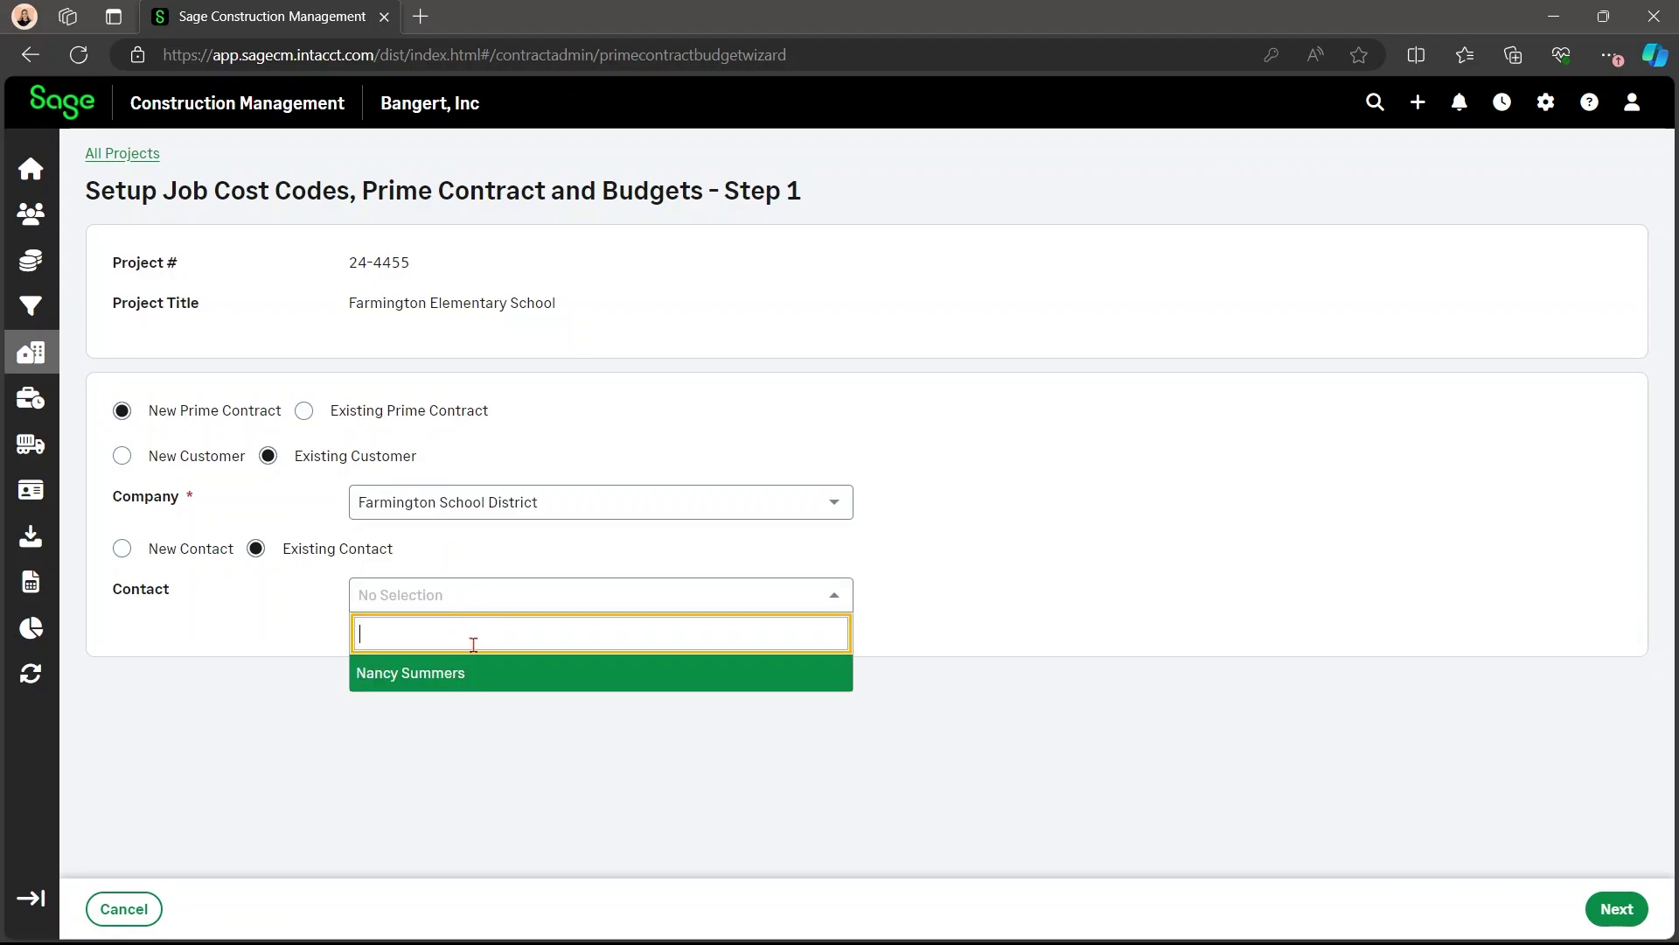
{"action": "left_click", "coordinate": [482, 672]}
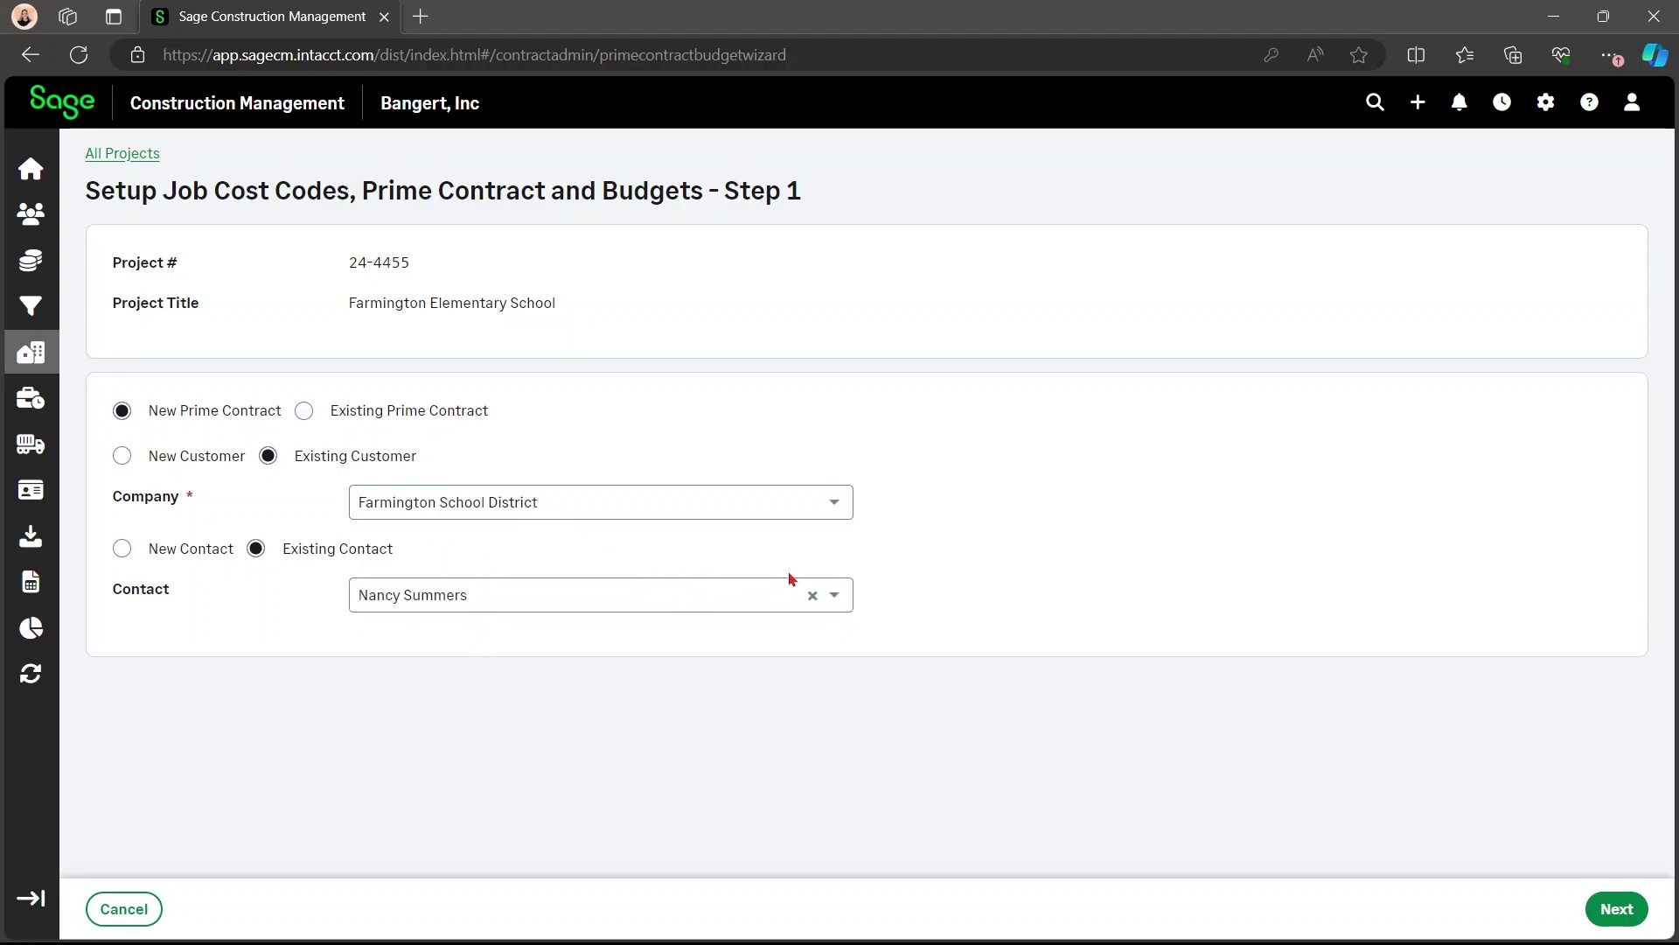
- Advance to setup Step 2, where Use Sage CM Estimate is selected
{"action": "left_click", "coordinate": [1615, 909]}
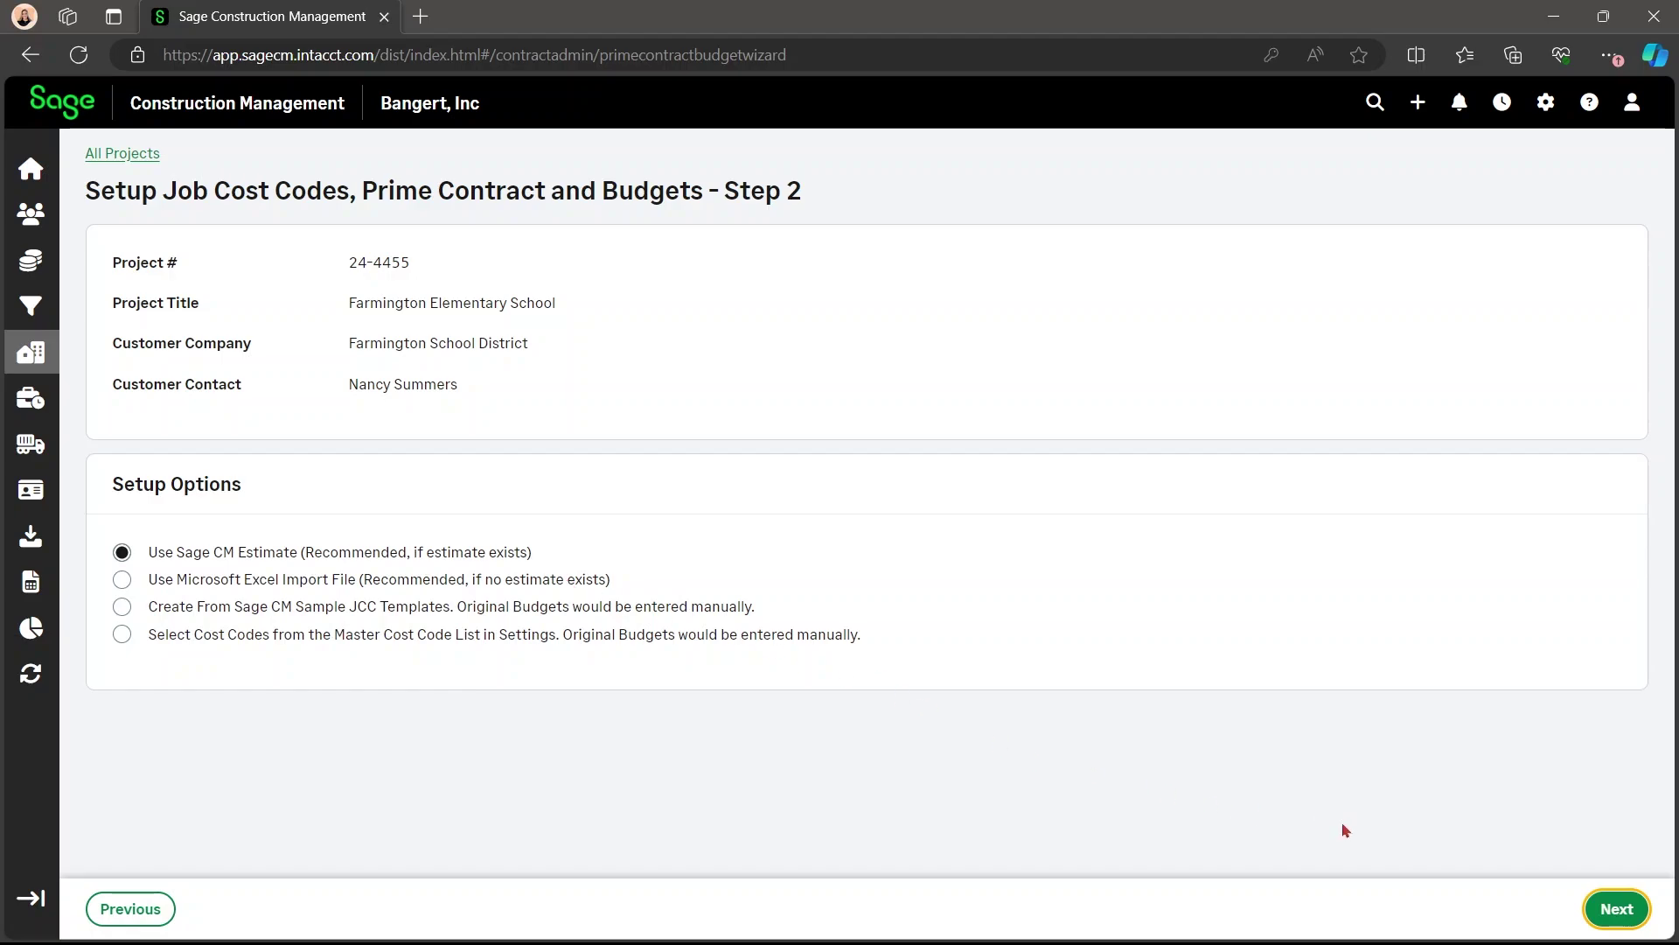
- Set the contractor company to Farmington School District and choose its contact
{"action": "left_click", "coordinate": [1625, 912]}
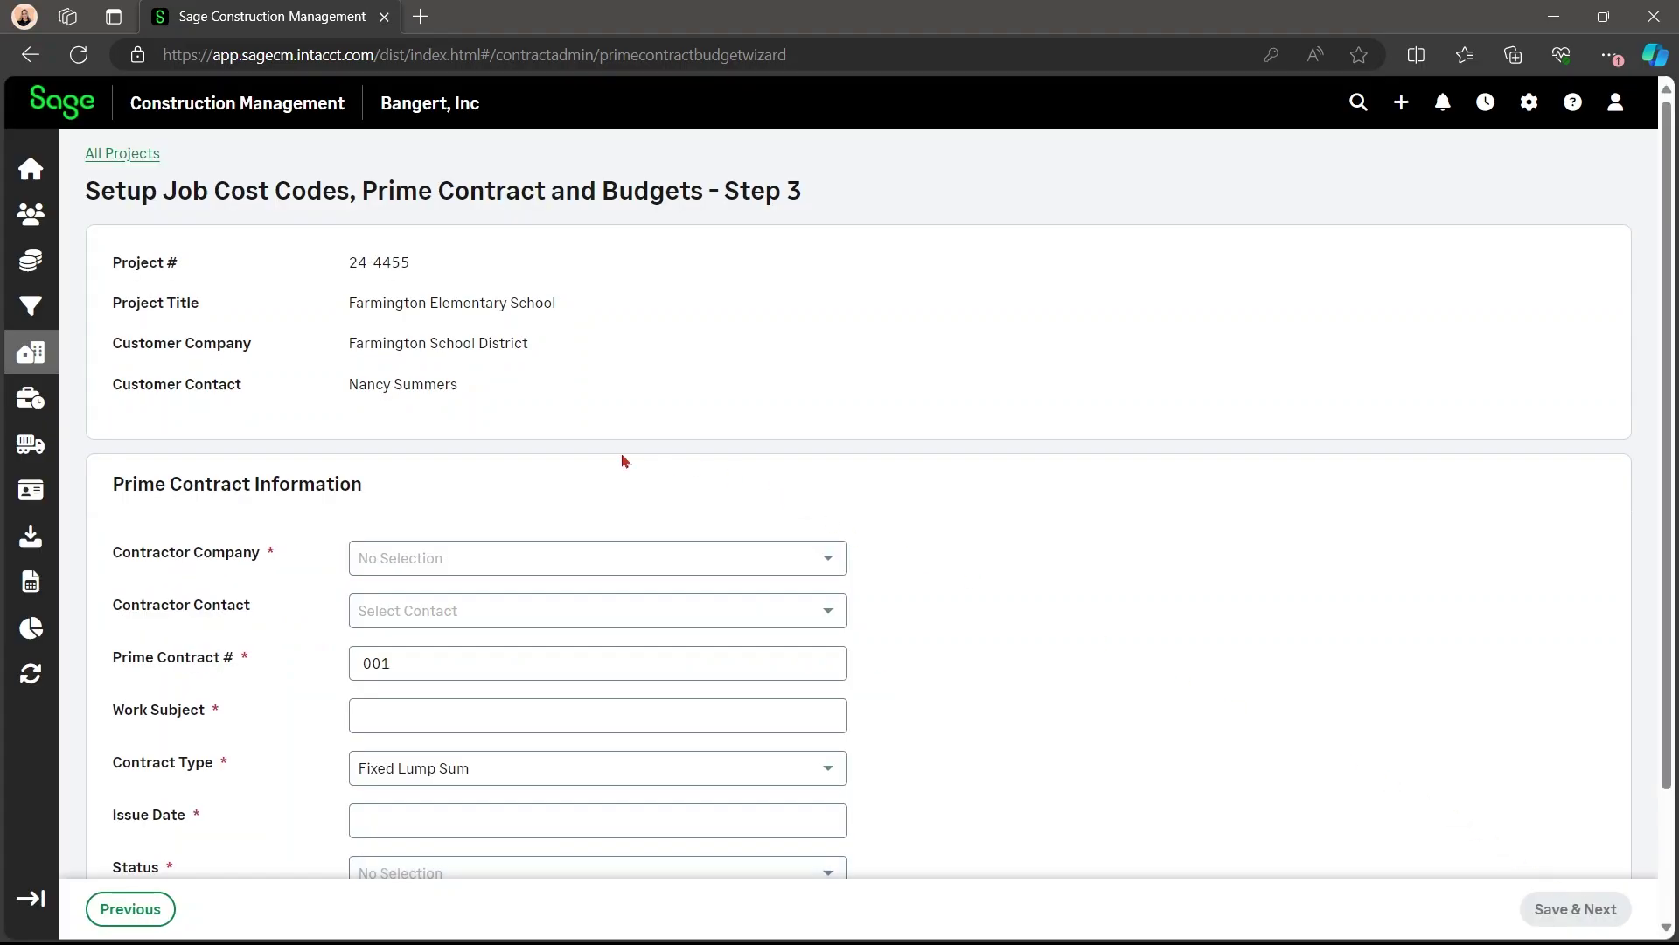
{"action": "scroll", "coordinate": [612, 455], "scroll_direction": "down", "scroll_amount": 2}
{"action": "left_click", "coordinate": [490, 435]}
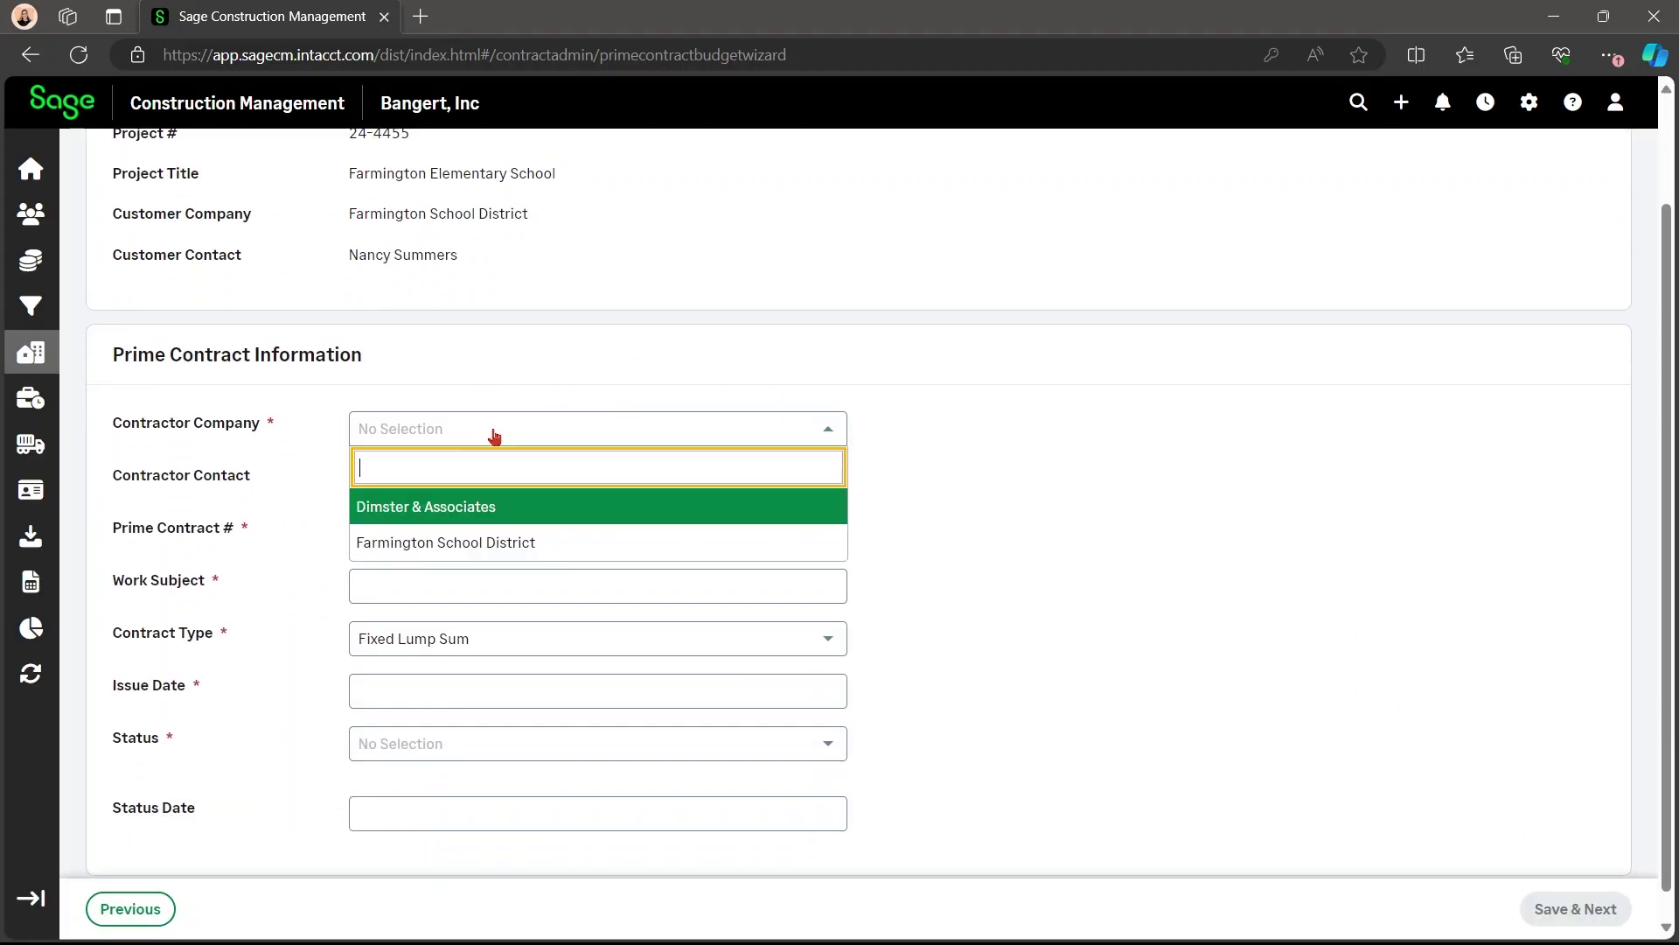
{"action": "left_click", "coordinate": [470, 535]}
{"action": "left_click", "coordinate": [469, 481]}
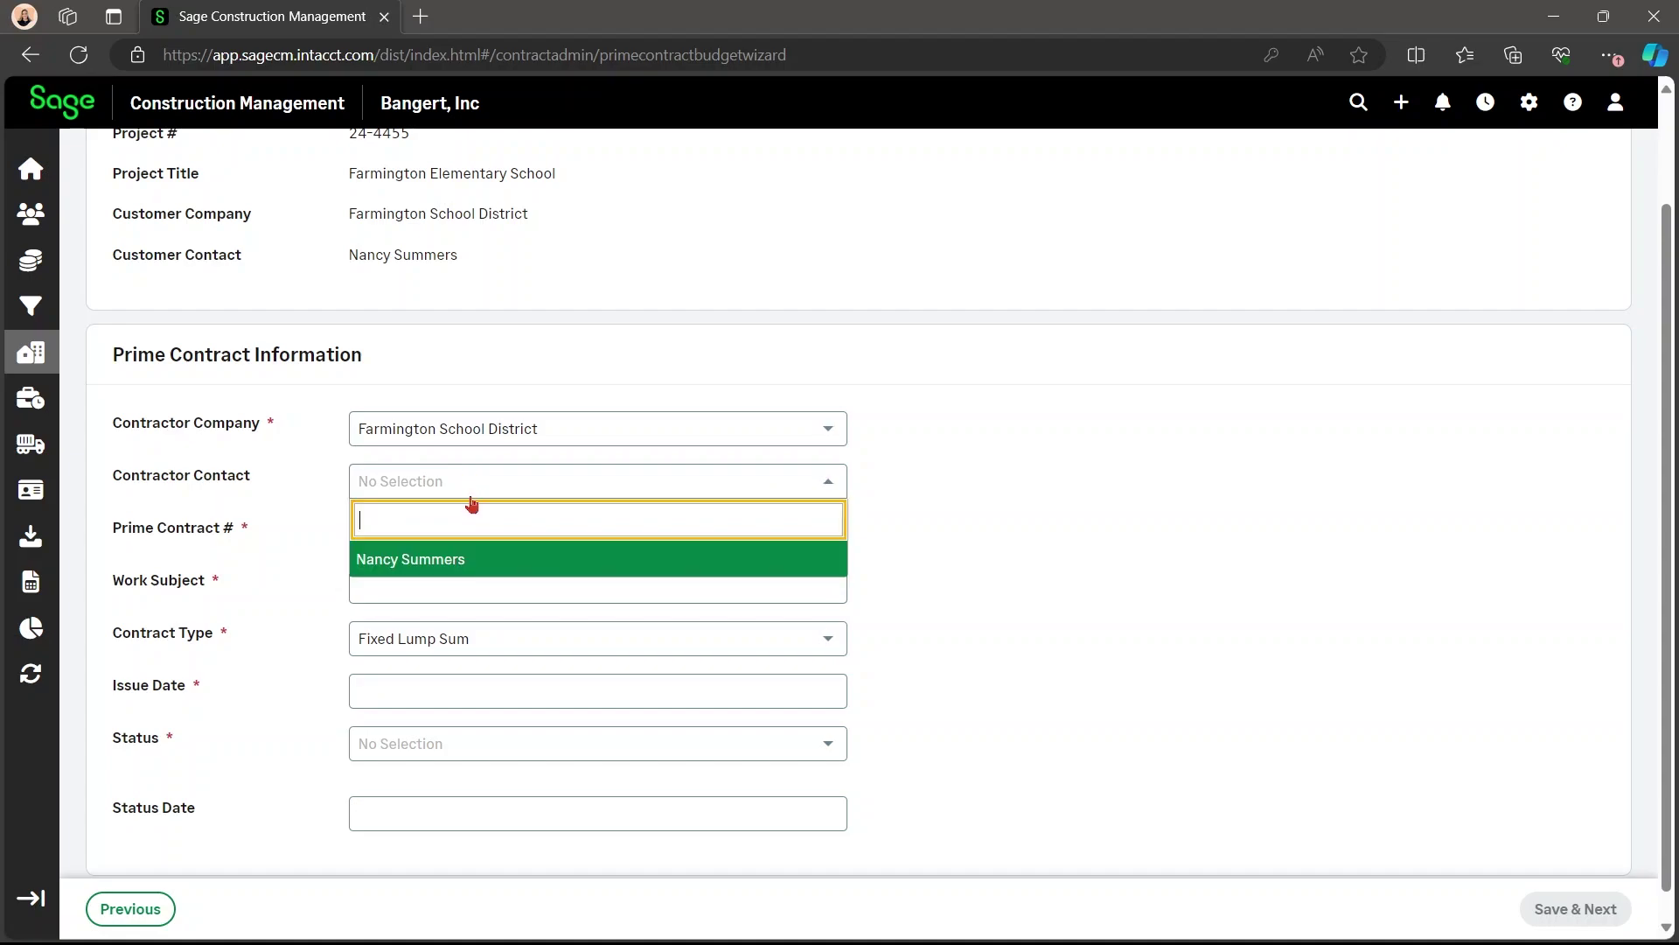
{"action": "left_click", "coordinate": [440, 569]}
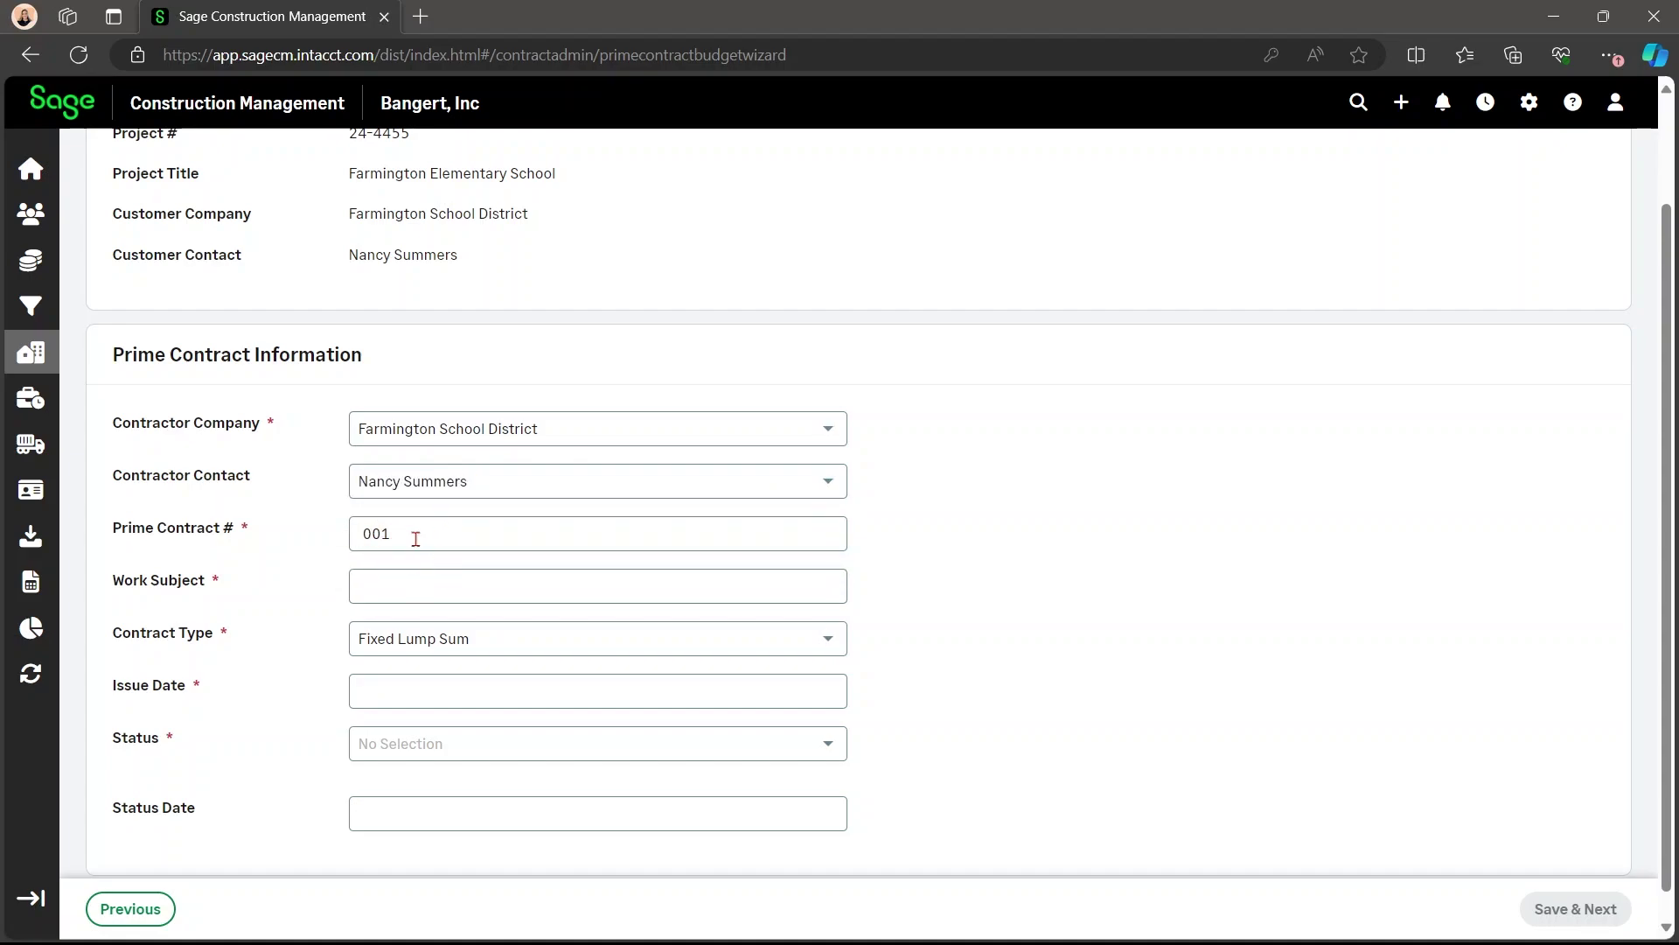
- Set work subject All Scopes of Work, issue date 20-Mar-2024, and status Pending
{"action": "left_click", "coordinate": [409, 580]}
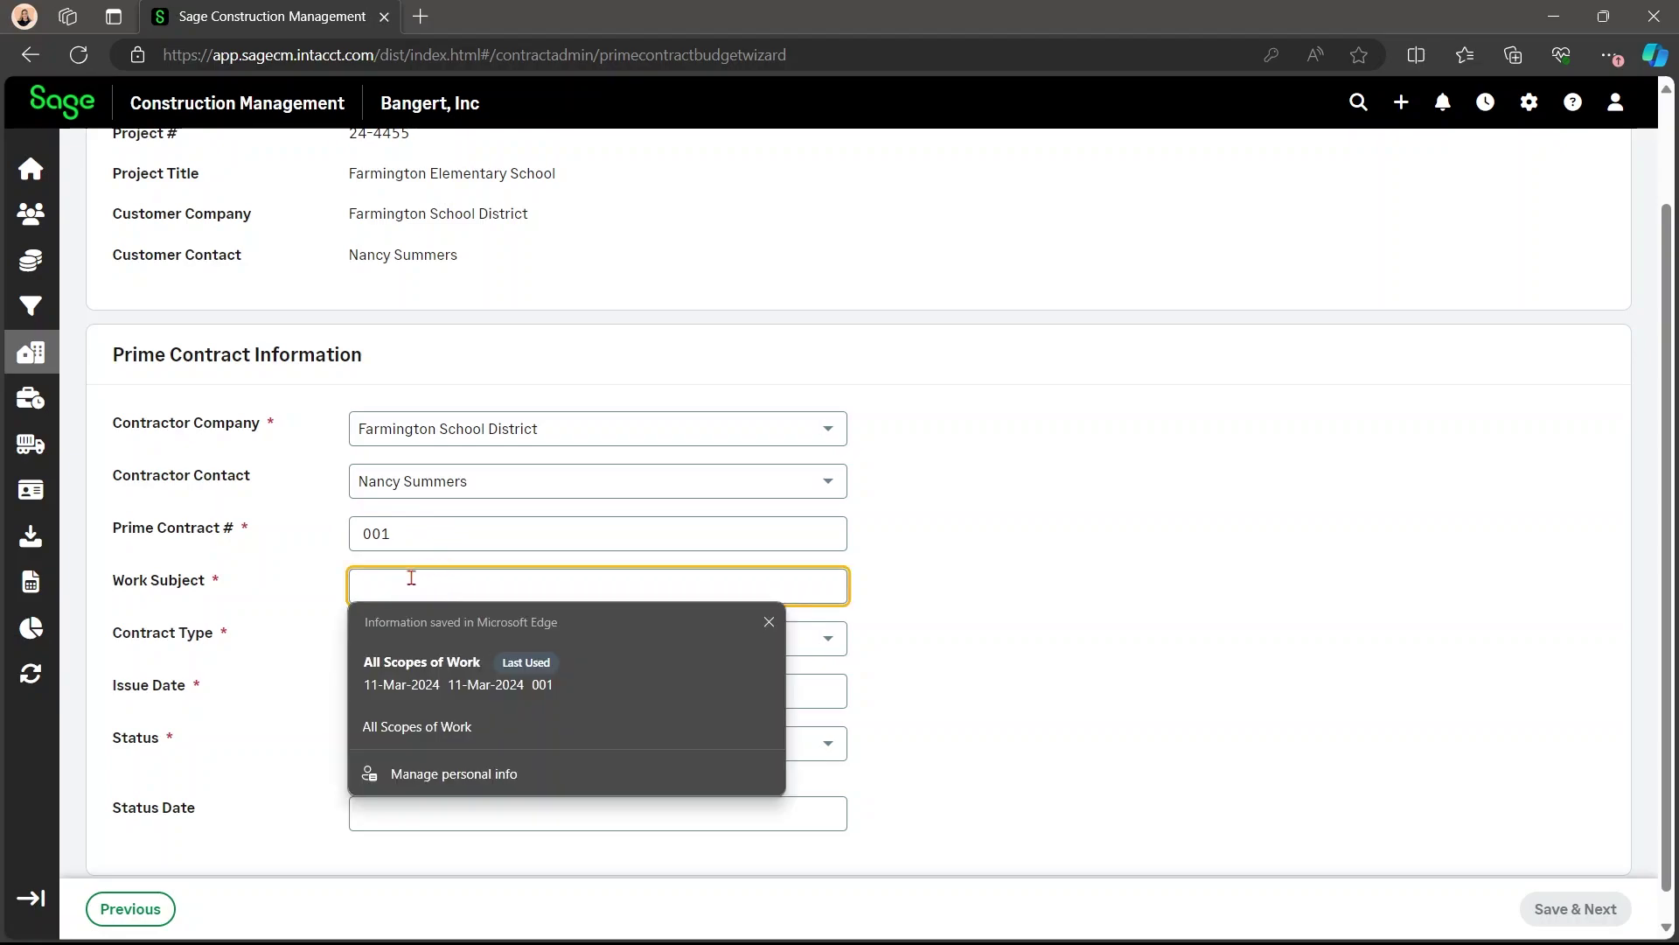
{"action": "left_click", "coordinate": [417, 726]}
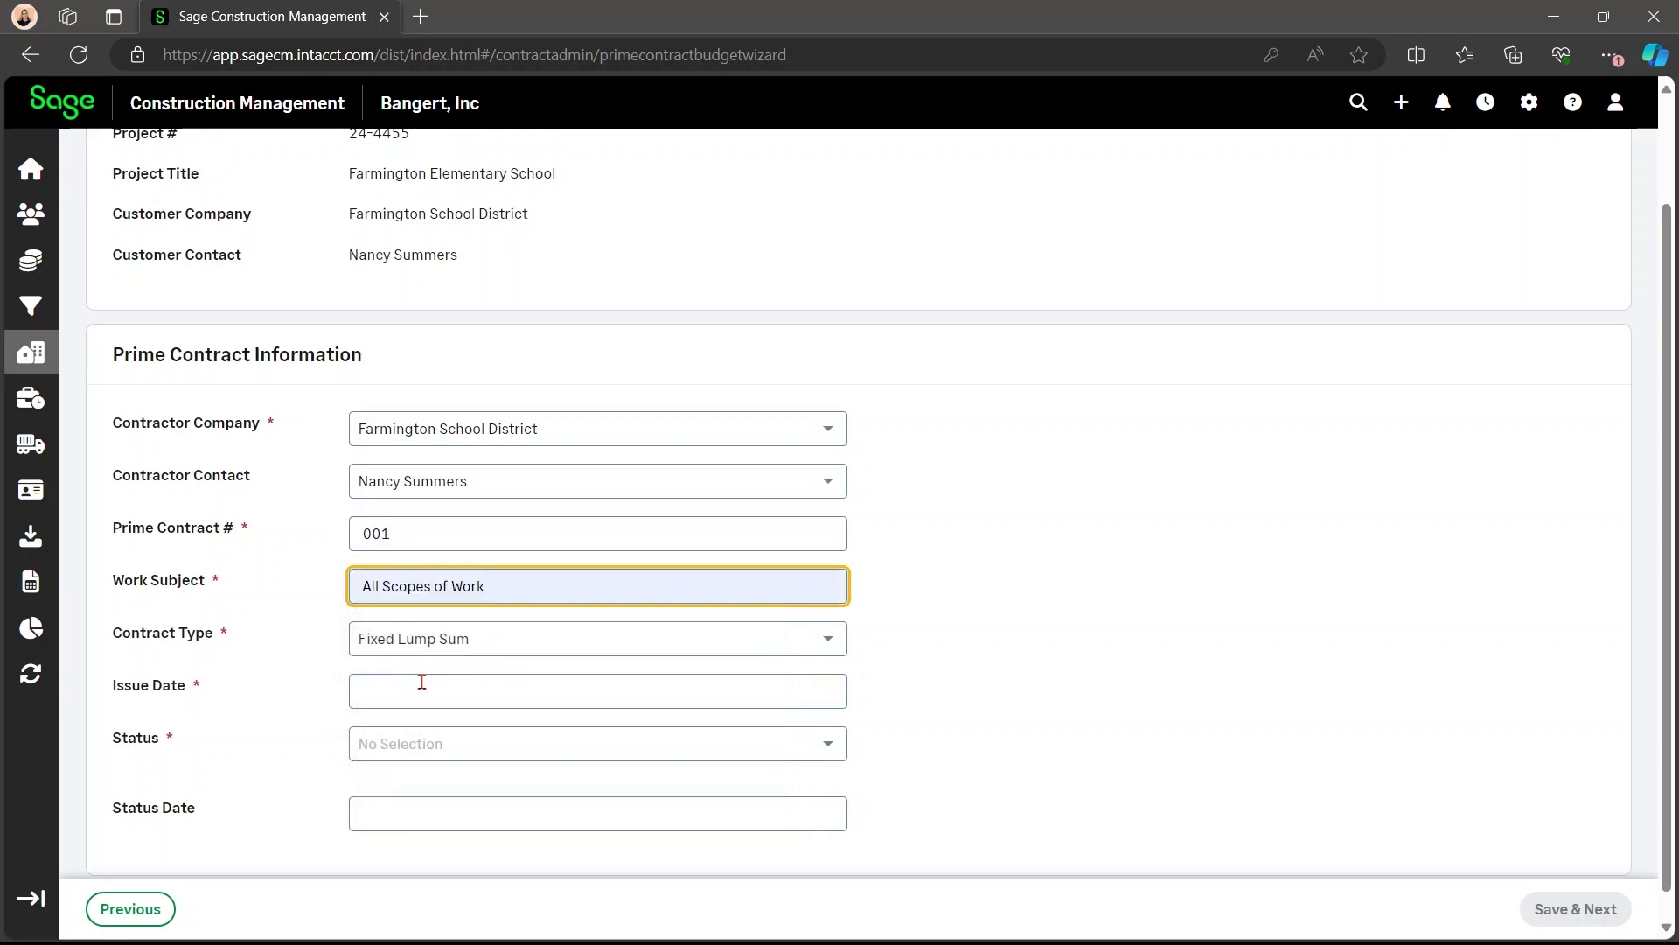
{"action": "left_click", "coordinate": [448, 692]}
{"action": "left_click", "coordinate": [488, 588]}
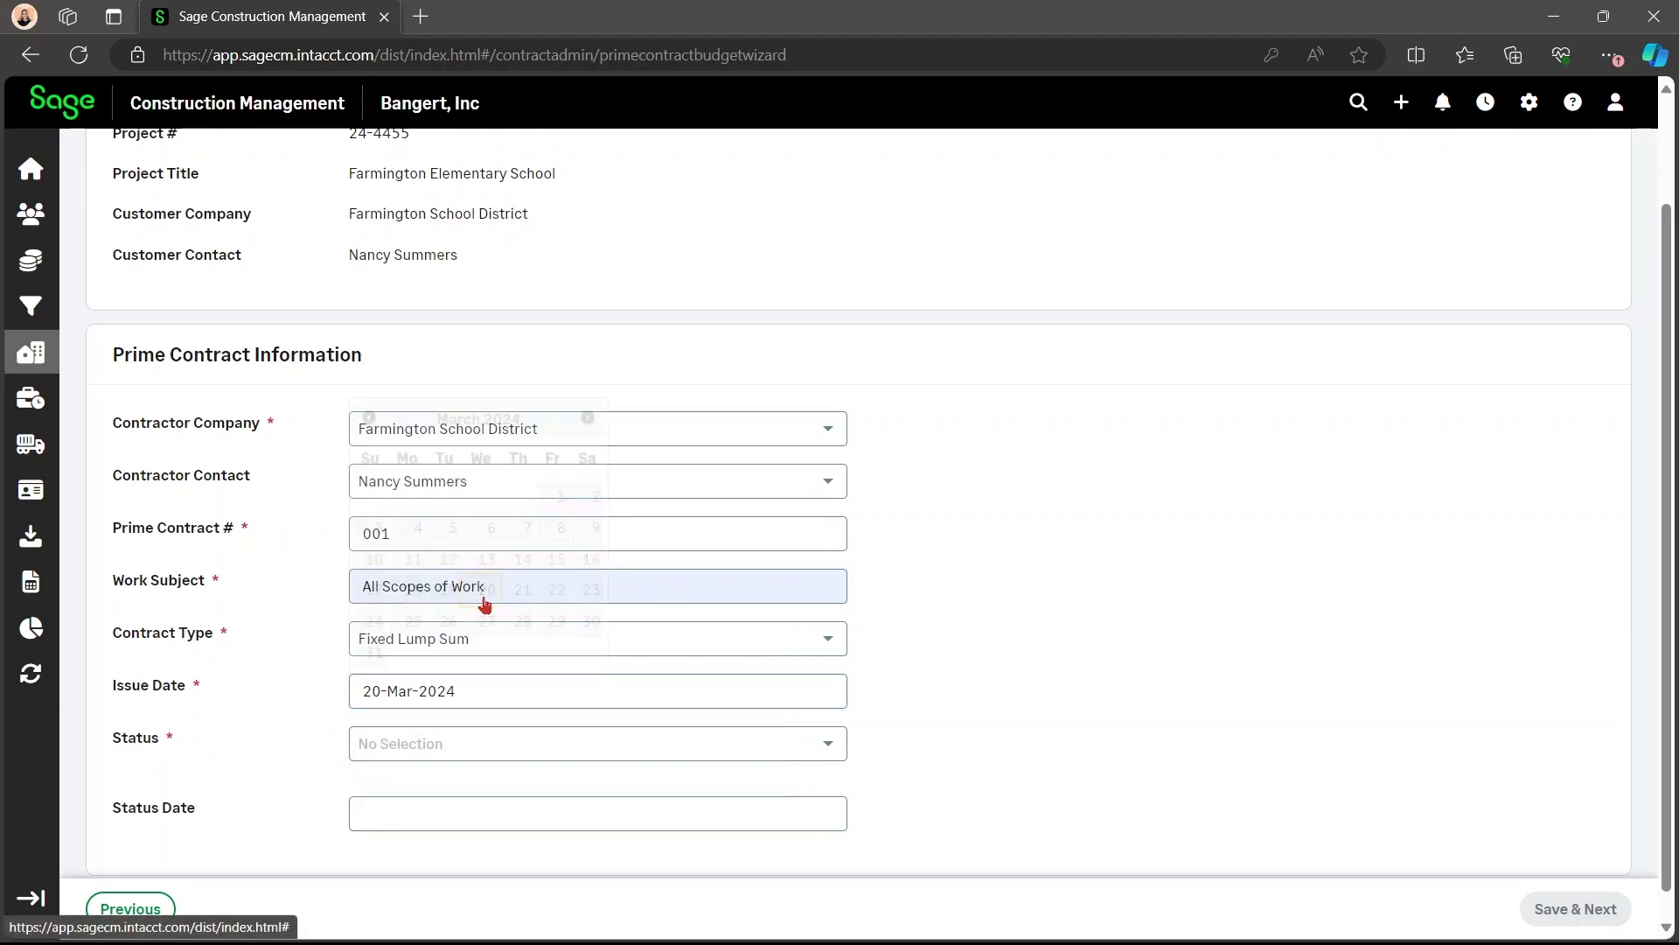
{"action": "left_click", "coordinate": [451, 744]}
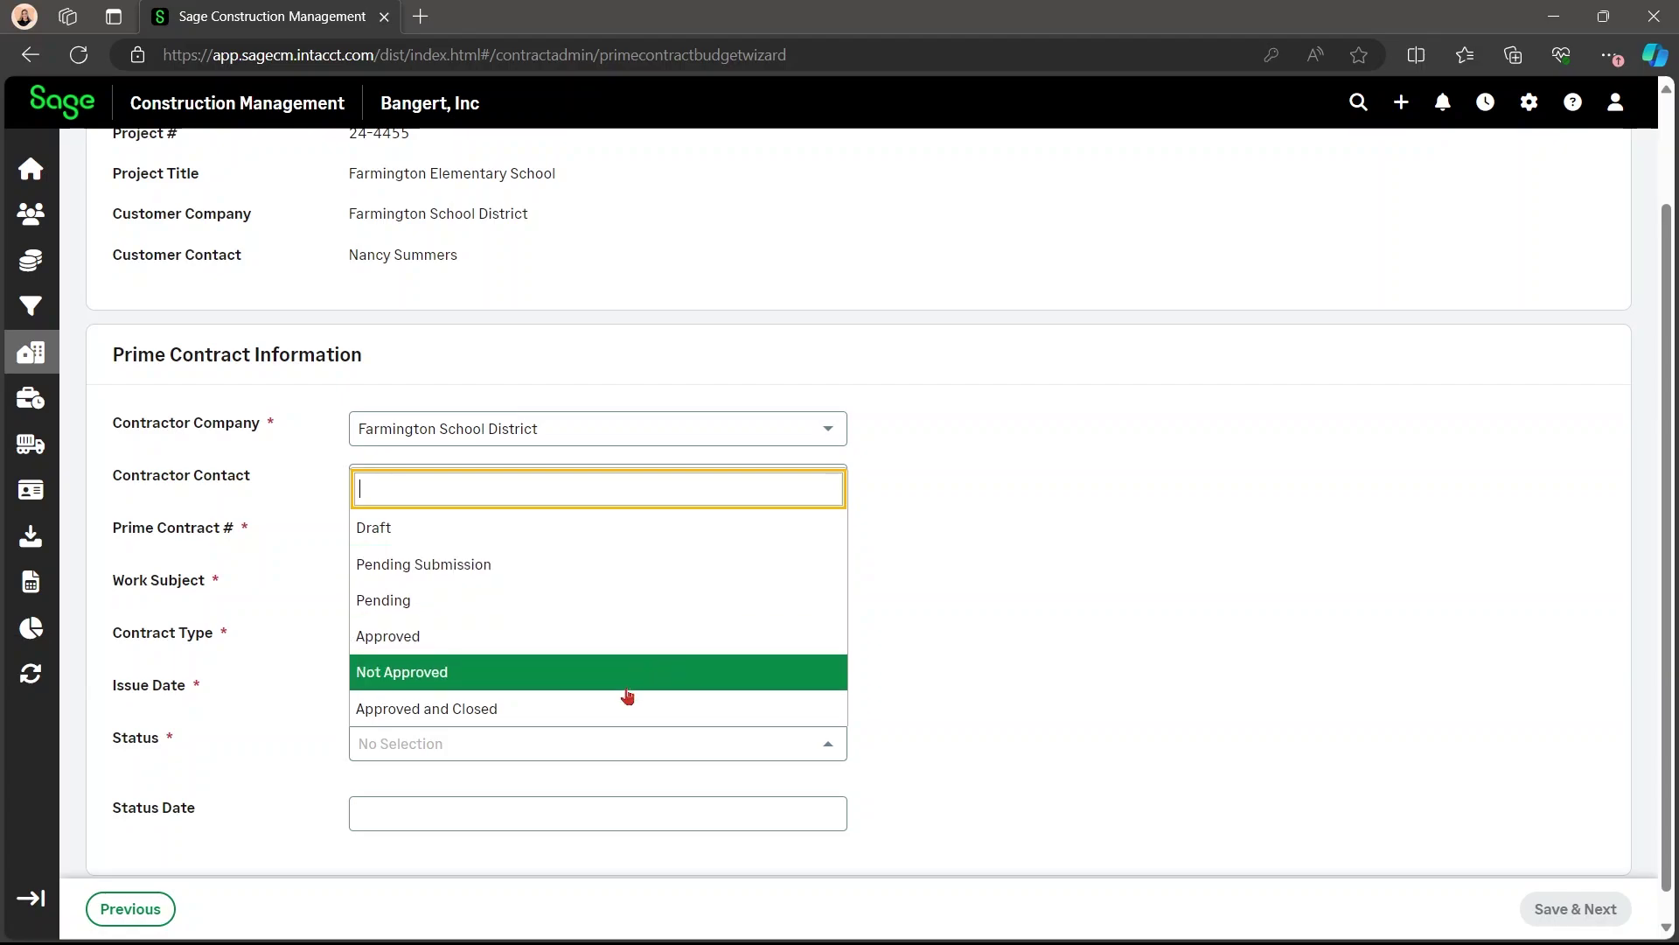
{"action": "left_click", "coordinate": [623, 600]}
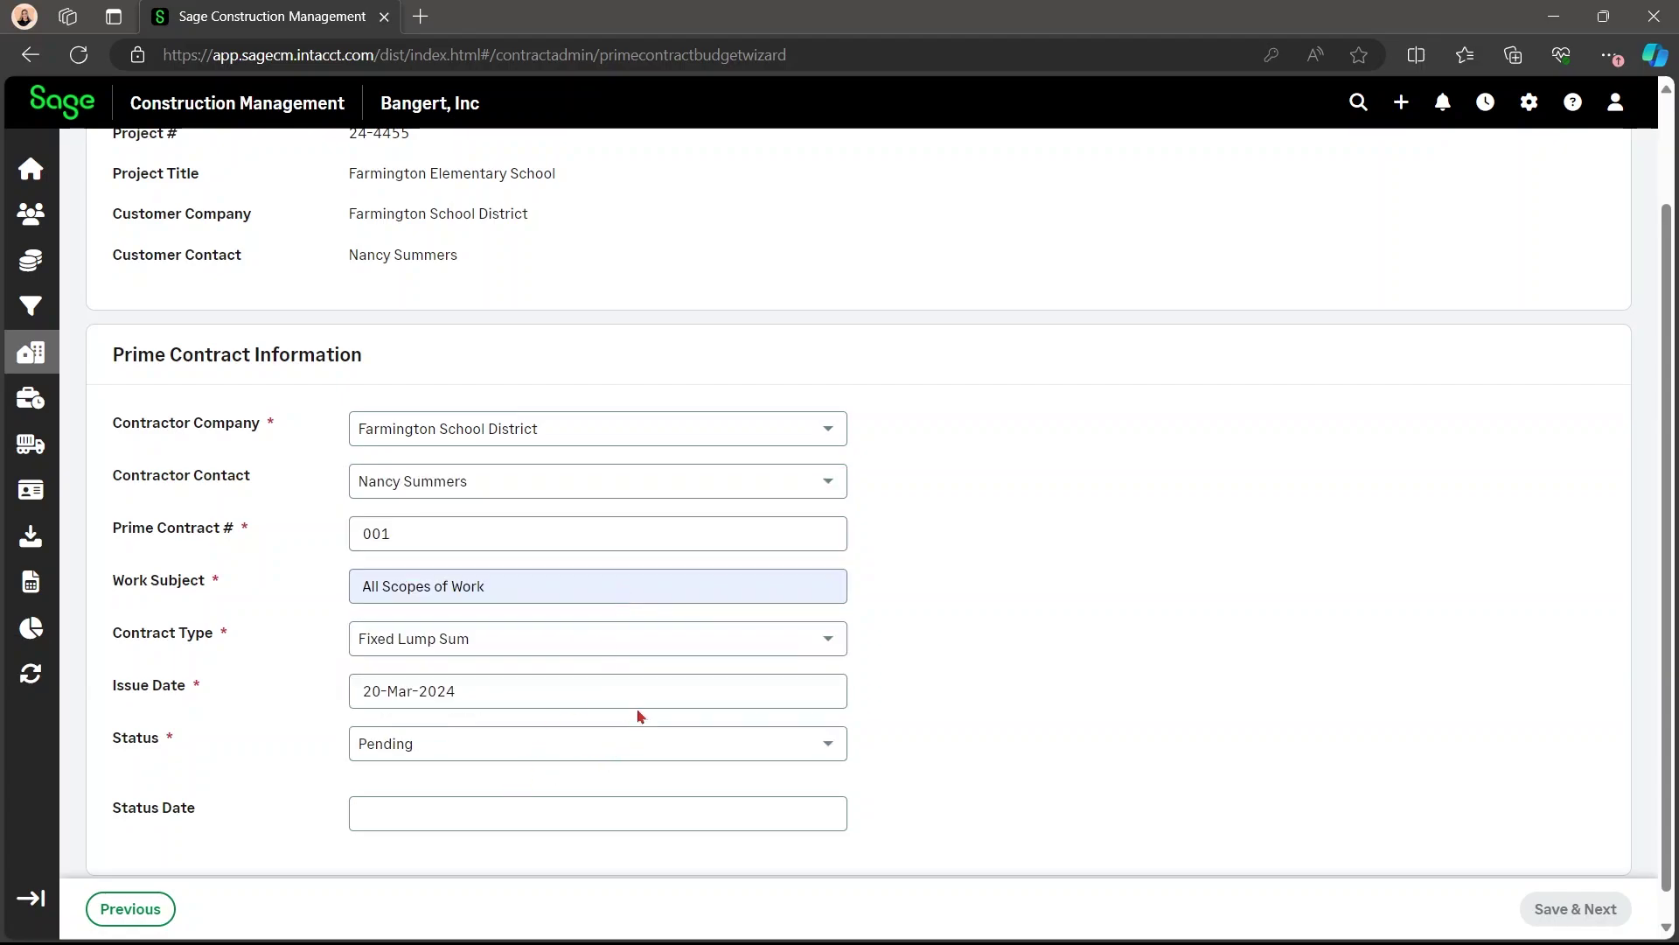
- Scroll the project list and return to Project Overview from the sidebar
{"action": "scroll", "coordinate": [644, 699], "scroll_direction": "down", "scroll_amount": 1}
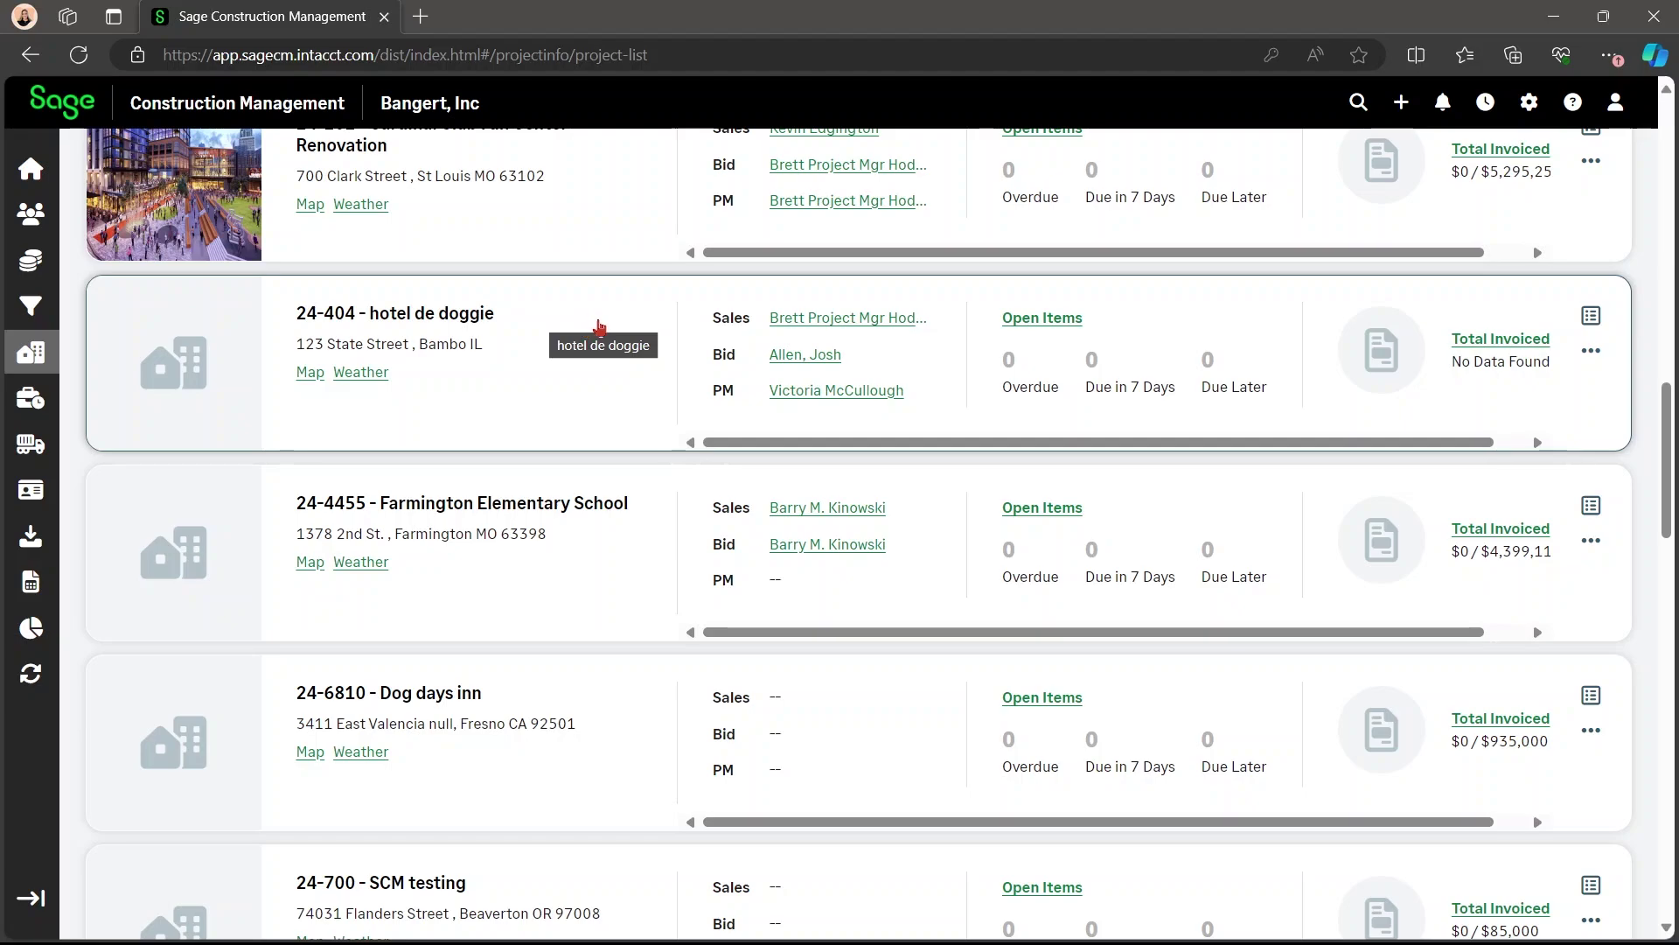
{"action": "scroll", "coordinate": [1181, 458], "scroll_direction": "down", "scroll_amount": 1}
{"action": "scroll", "coordinate": [1181, 457], "scroll_direction": "up", "scroll_amount": 7}
{"action": "mouse_move", "coordinate": [138, 356]}
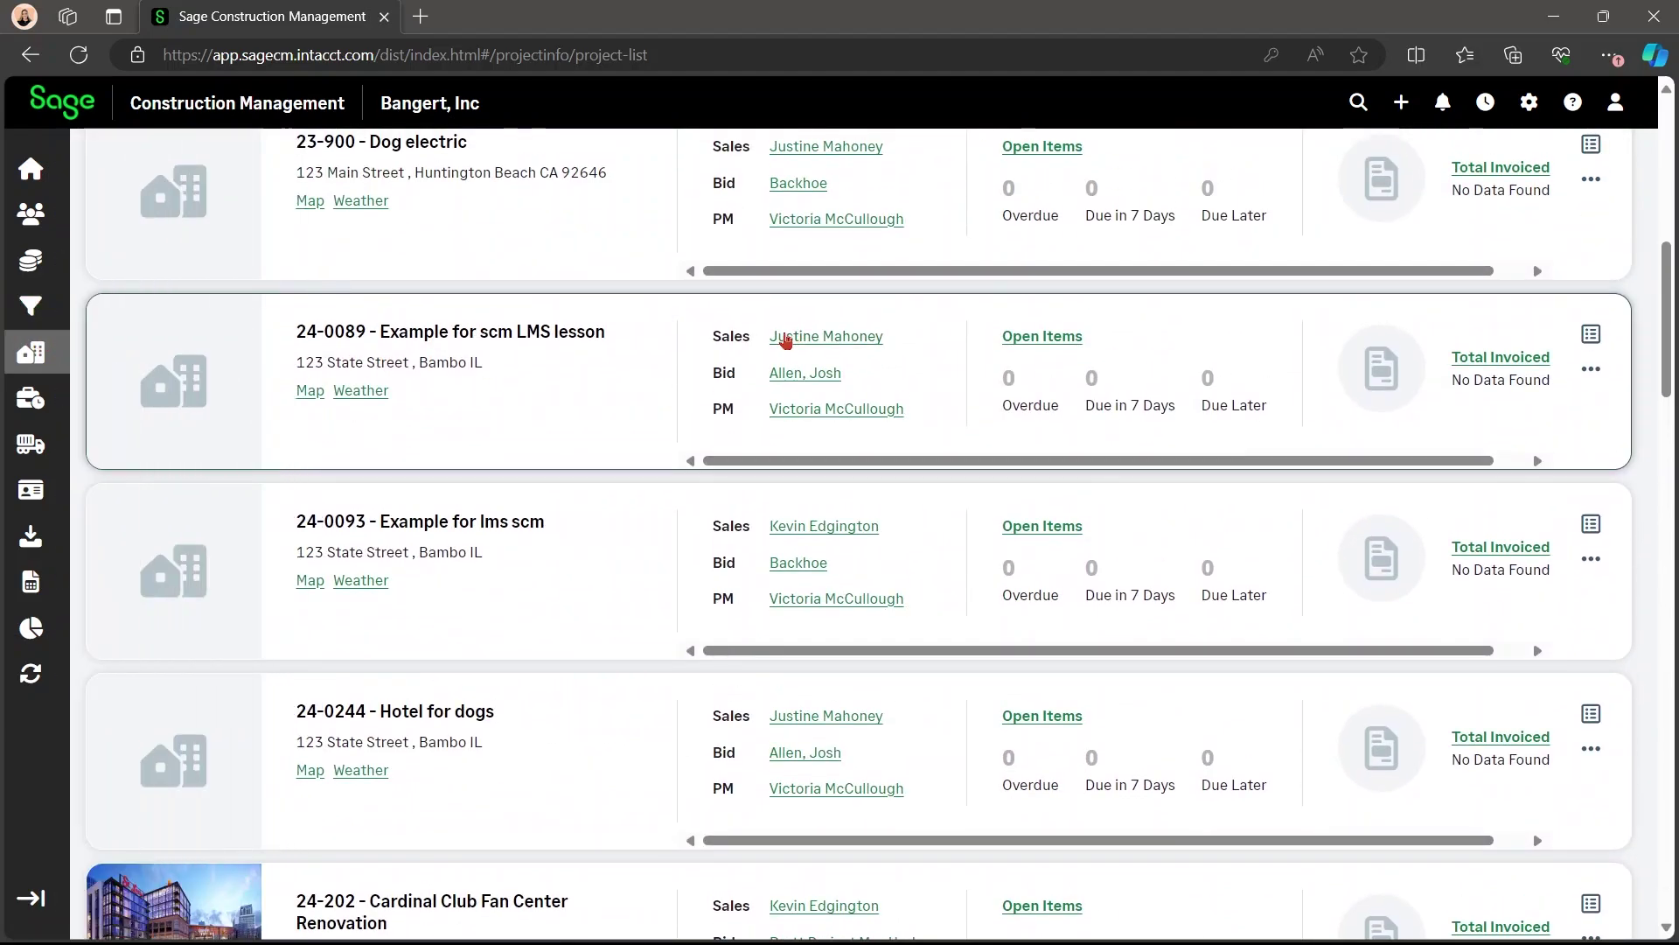
{"action": "scroll", "coordinate": [783, 340], "scroll_direction": "up", "scroll_amount": 10}
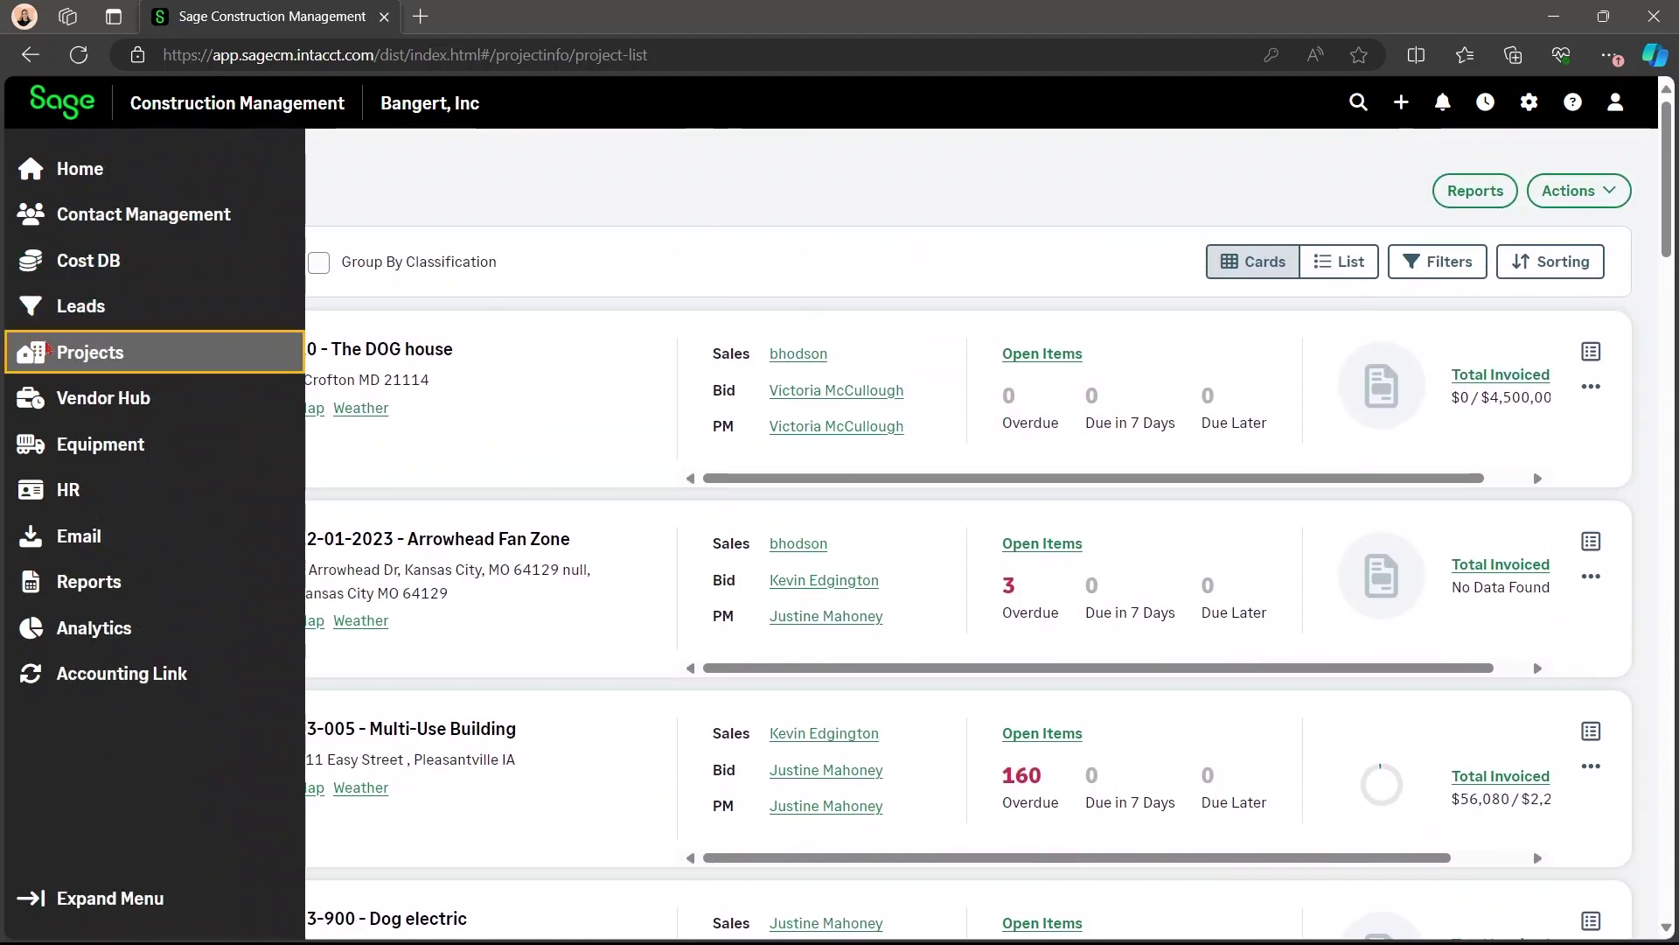
{"action": "left_click", "coordinate": [49, 350]}
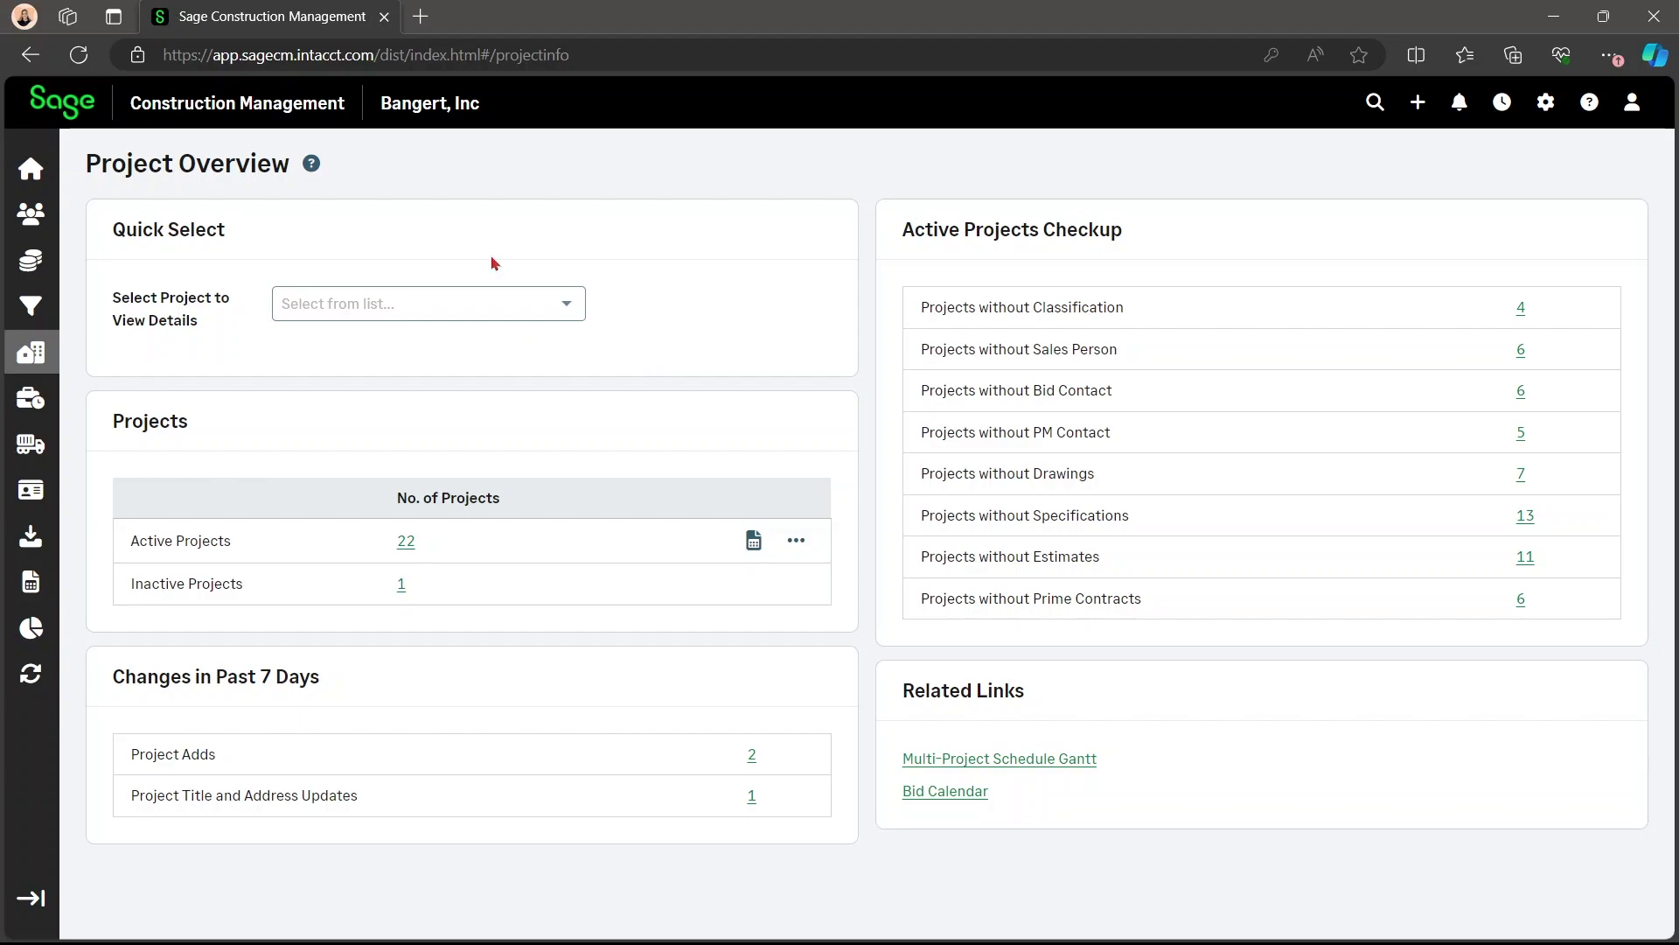
- Pick 24-0244 Hotel for dogs from the Quick Select project list
{"action": "left_click", "coordinate": [538, 313]}
{"action": "scroll", "coordinate": [481, 511], "scroll_direction": "down", "scroll_amount": 3}
{"action": "scroll", "coordinate": [481, 512], "scroll_direction": "down", "scroll_amount": 3}
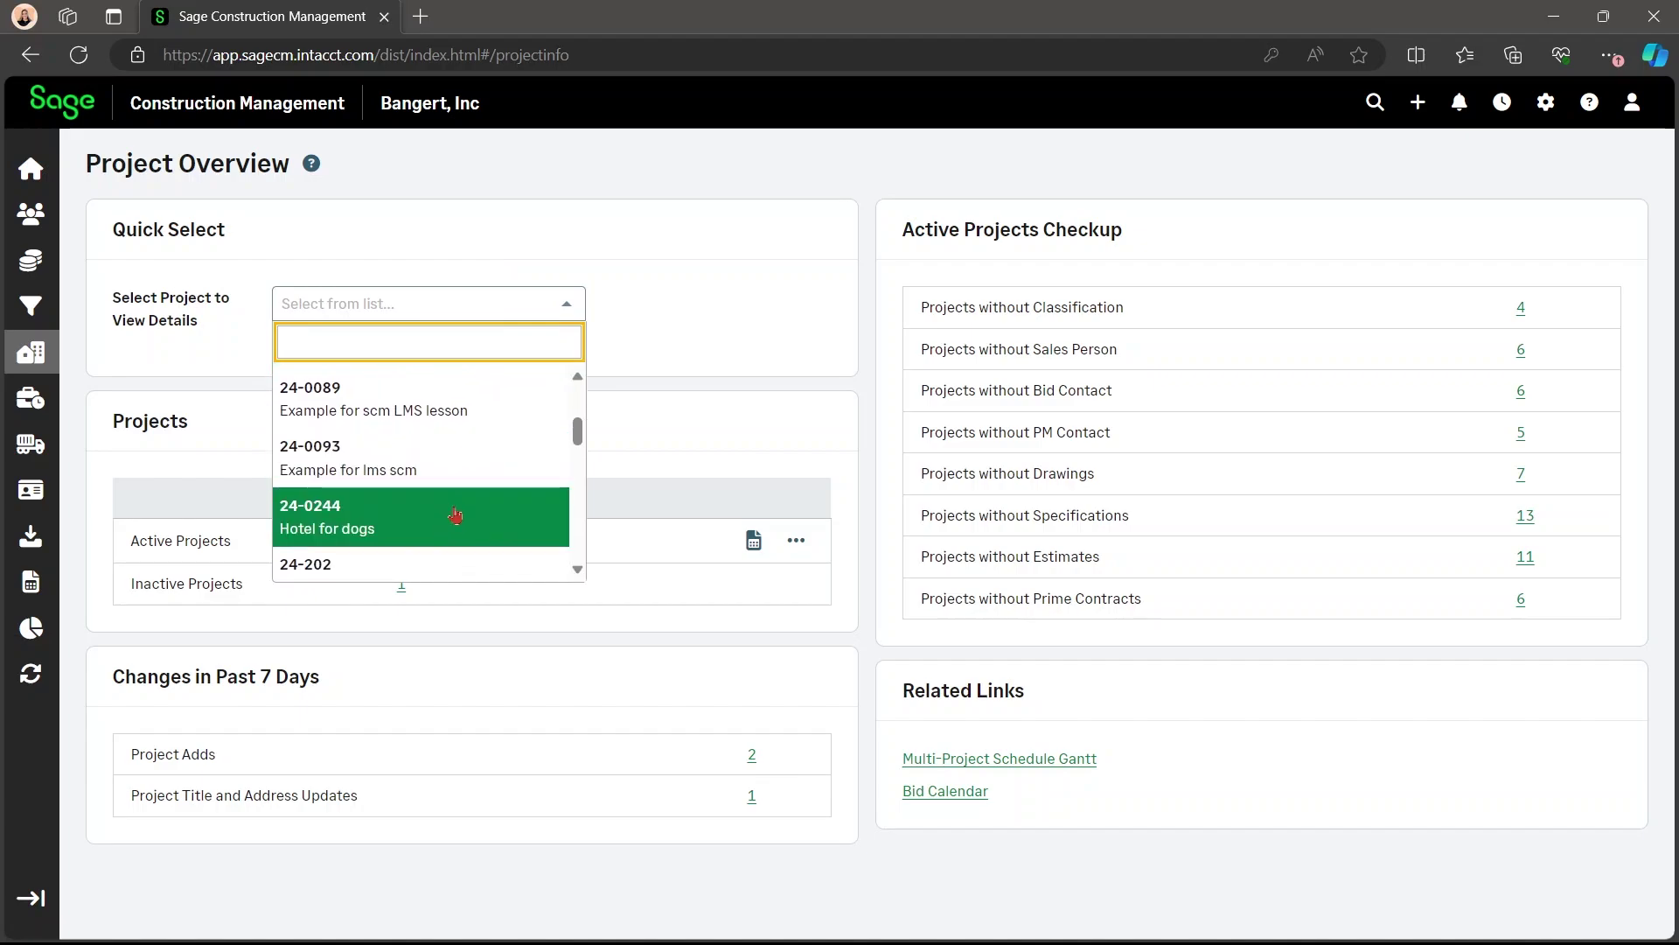
{"action": "scroll", "coordinate": [495, 517], "scroll_direction": "down", "scroll_amount": 1}
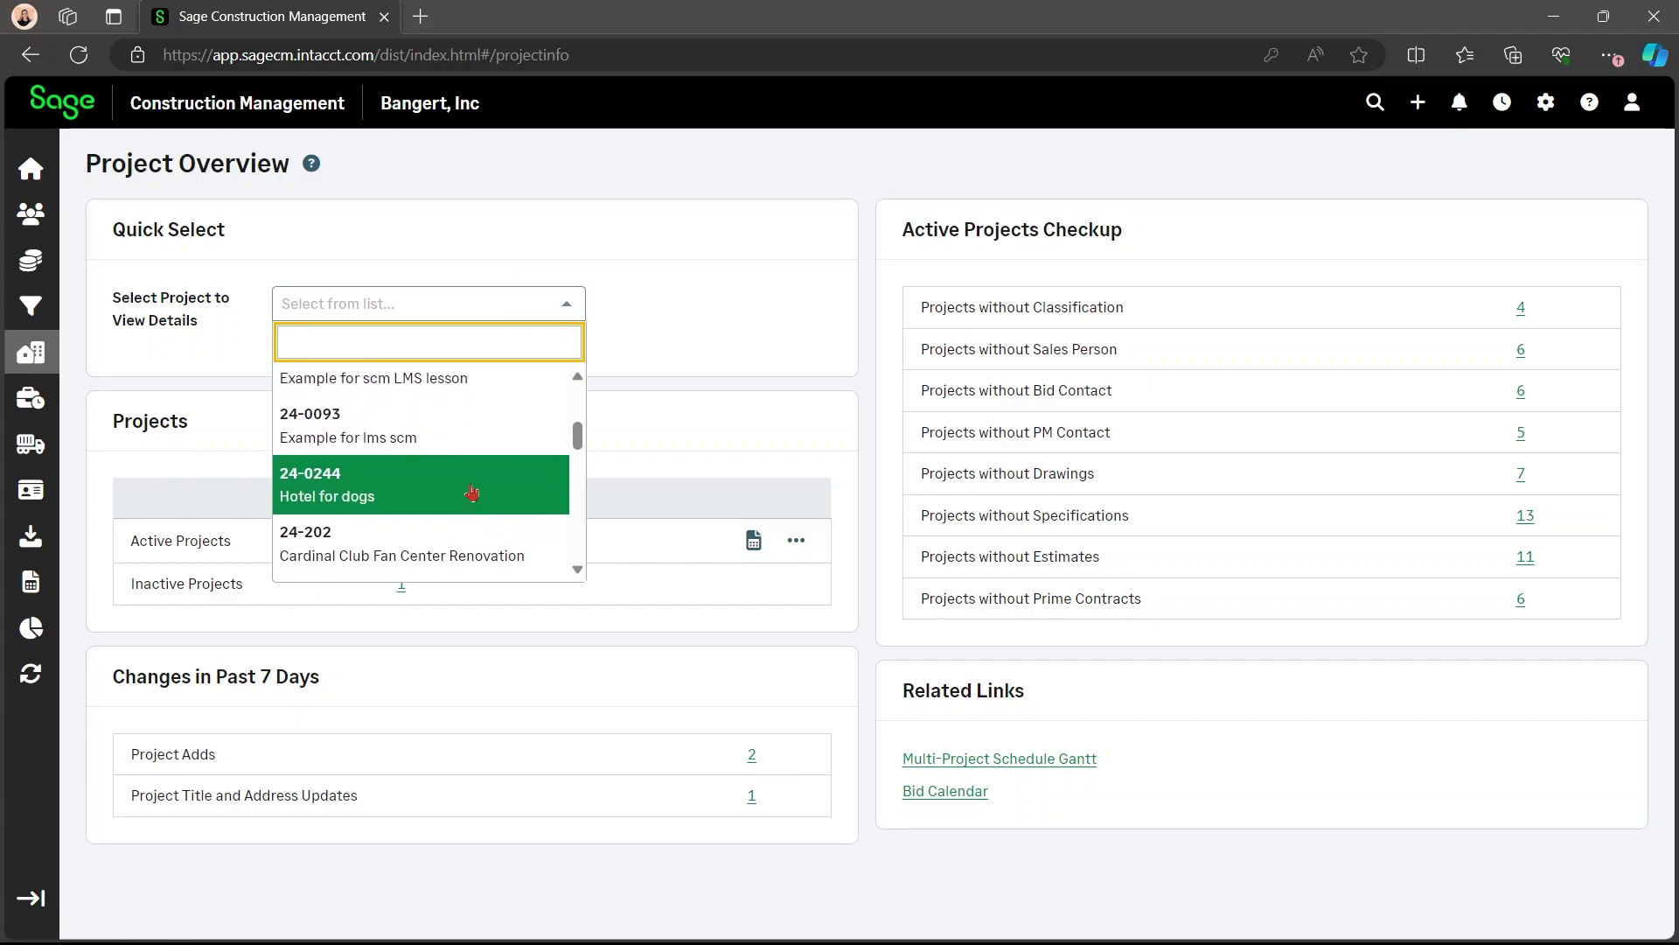
{"action": "left_click", "coordinate": [473, 494]}
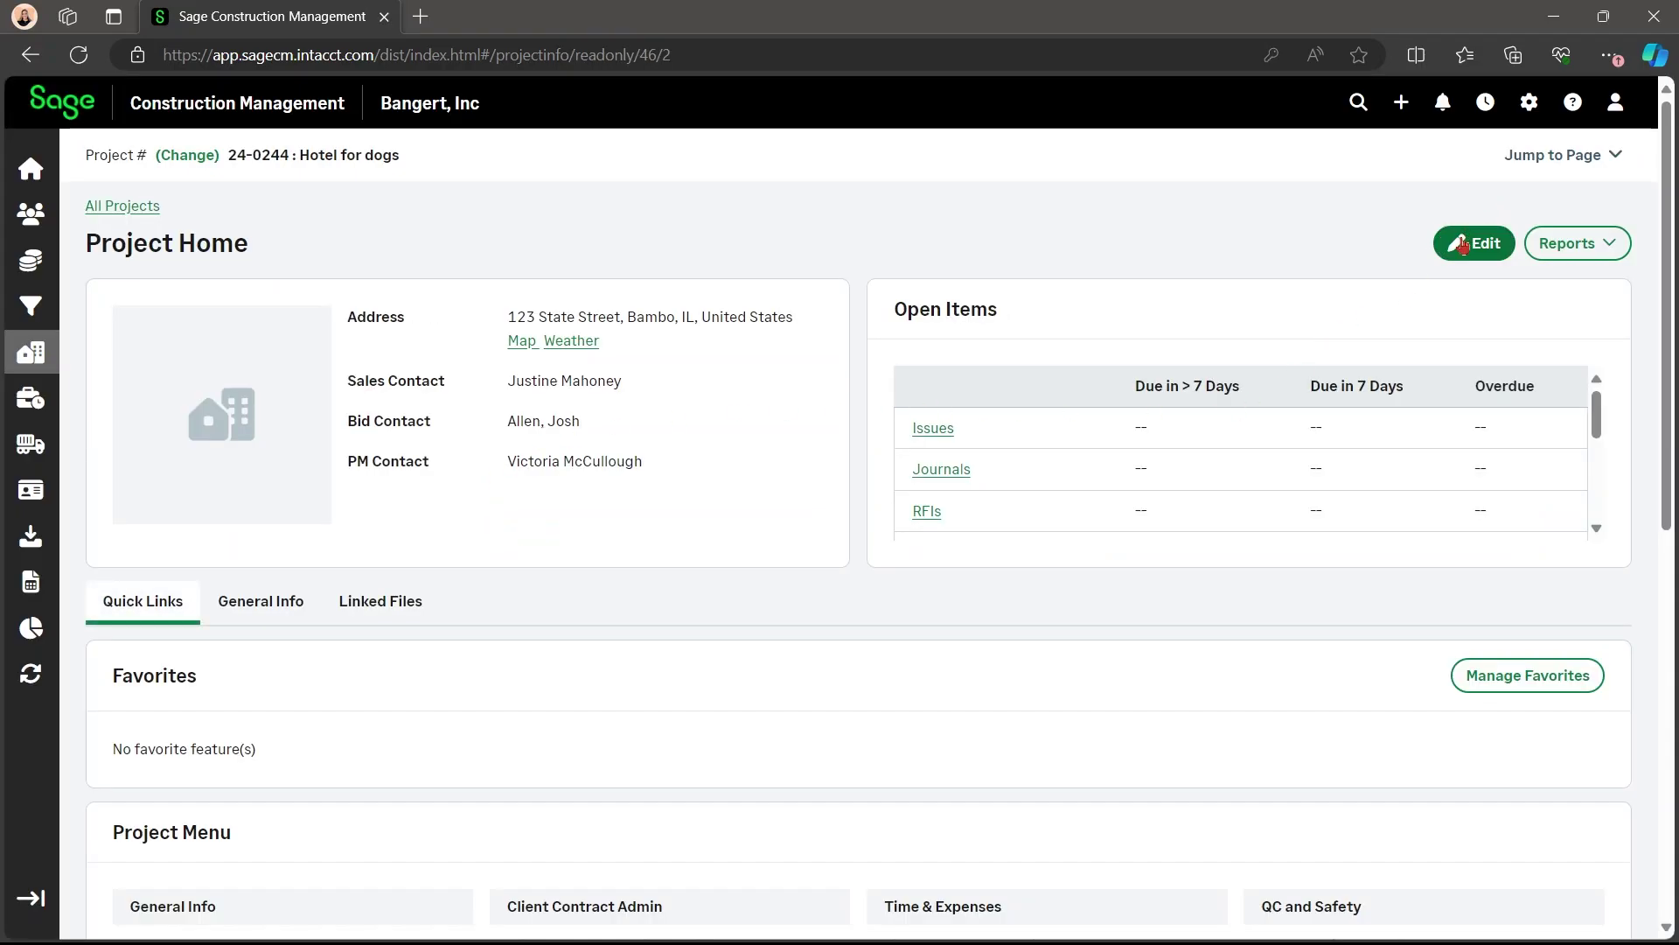
- Mark 24-0244 Hotel for dogs as Archived, save and close, and dismiss the confirmation
{"action": "left_click", "coordinate": [1476, 243]}
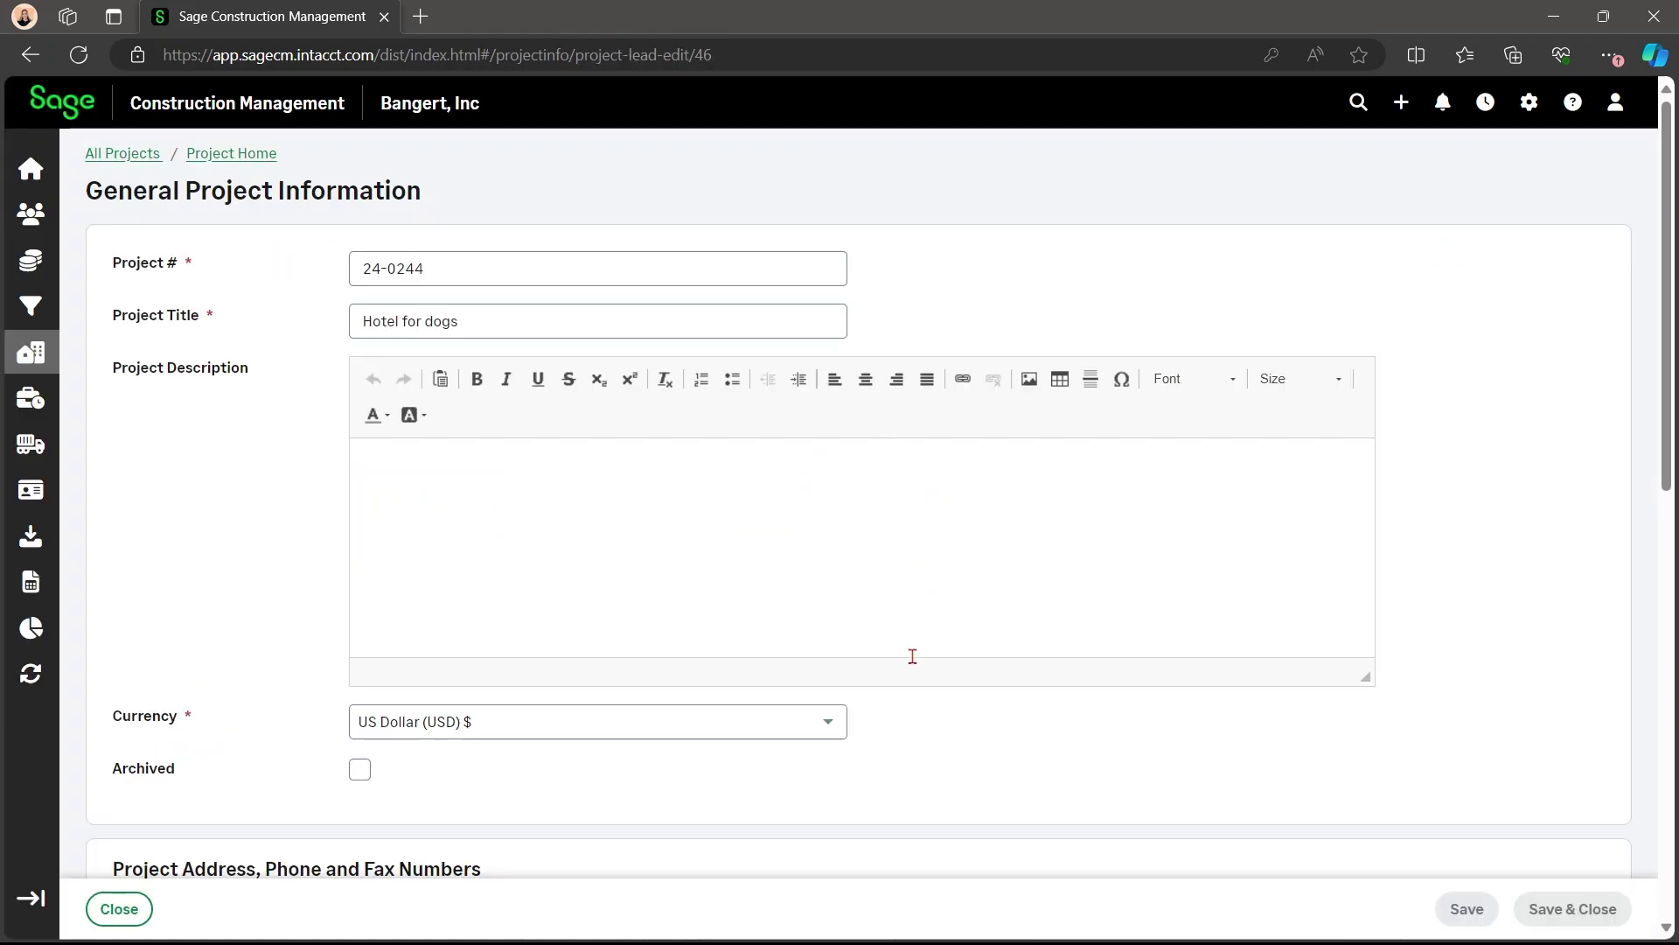
{"action": "left_click", "coordinate": [359, 770]}
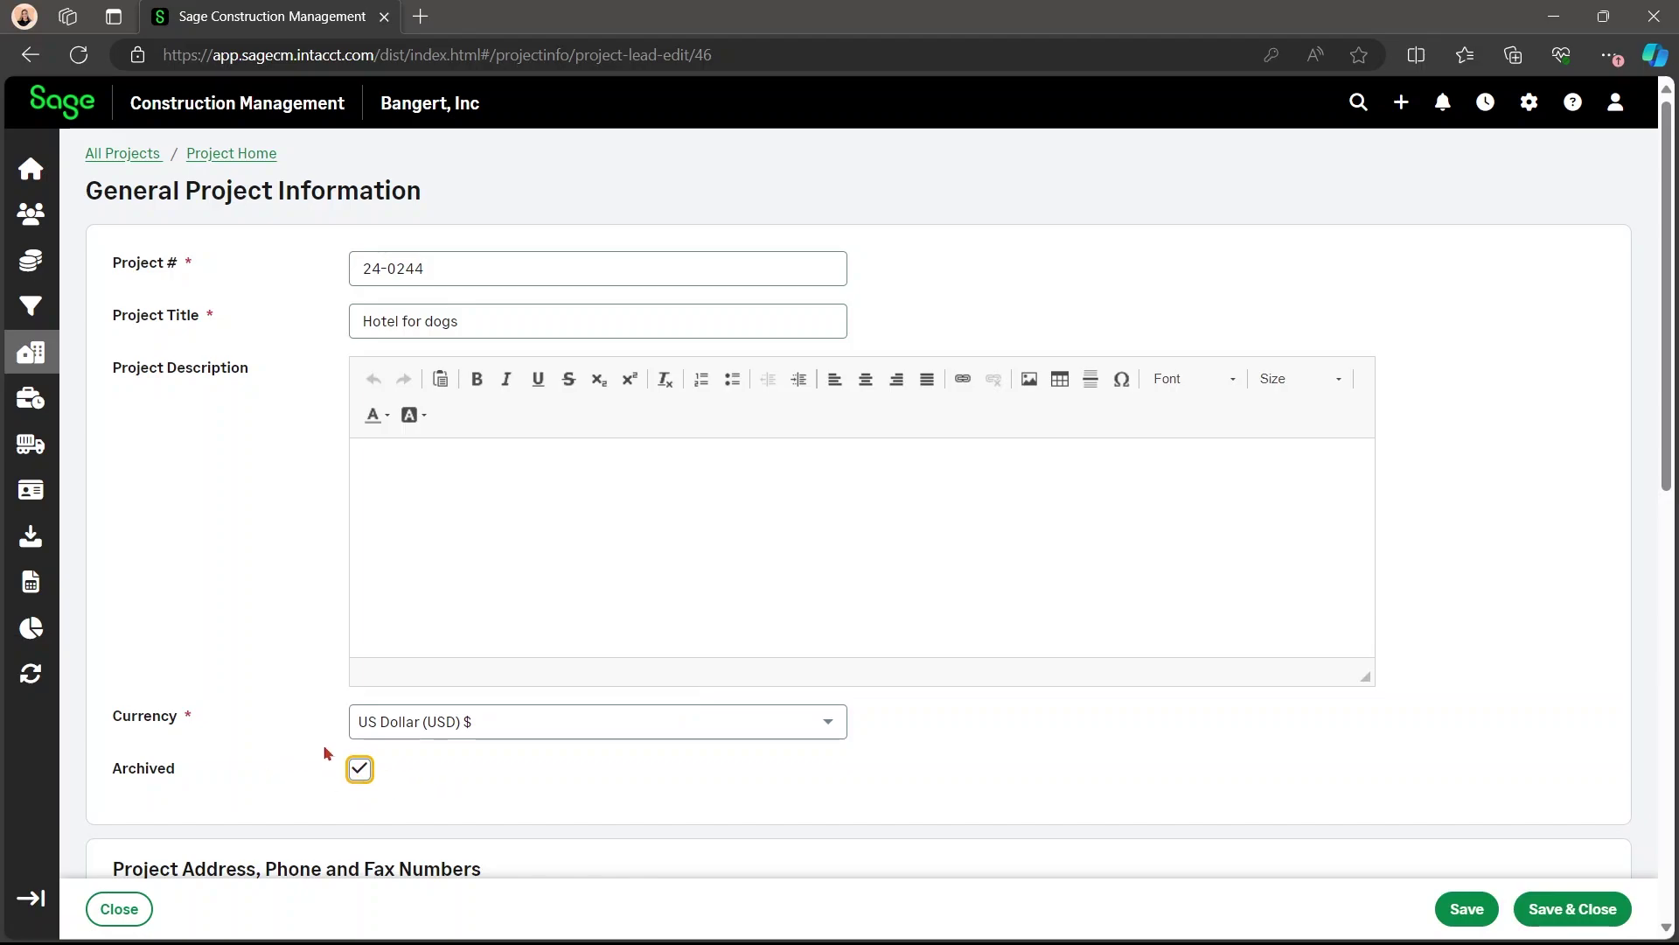
{"action": "left_click", "coordinate": [1558, 913]}
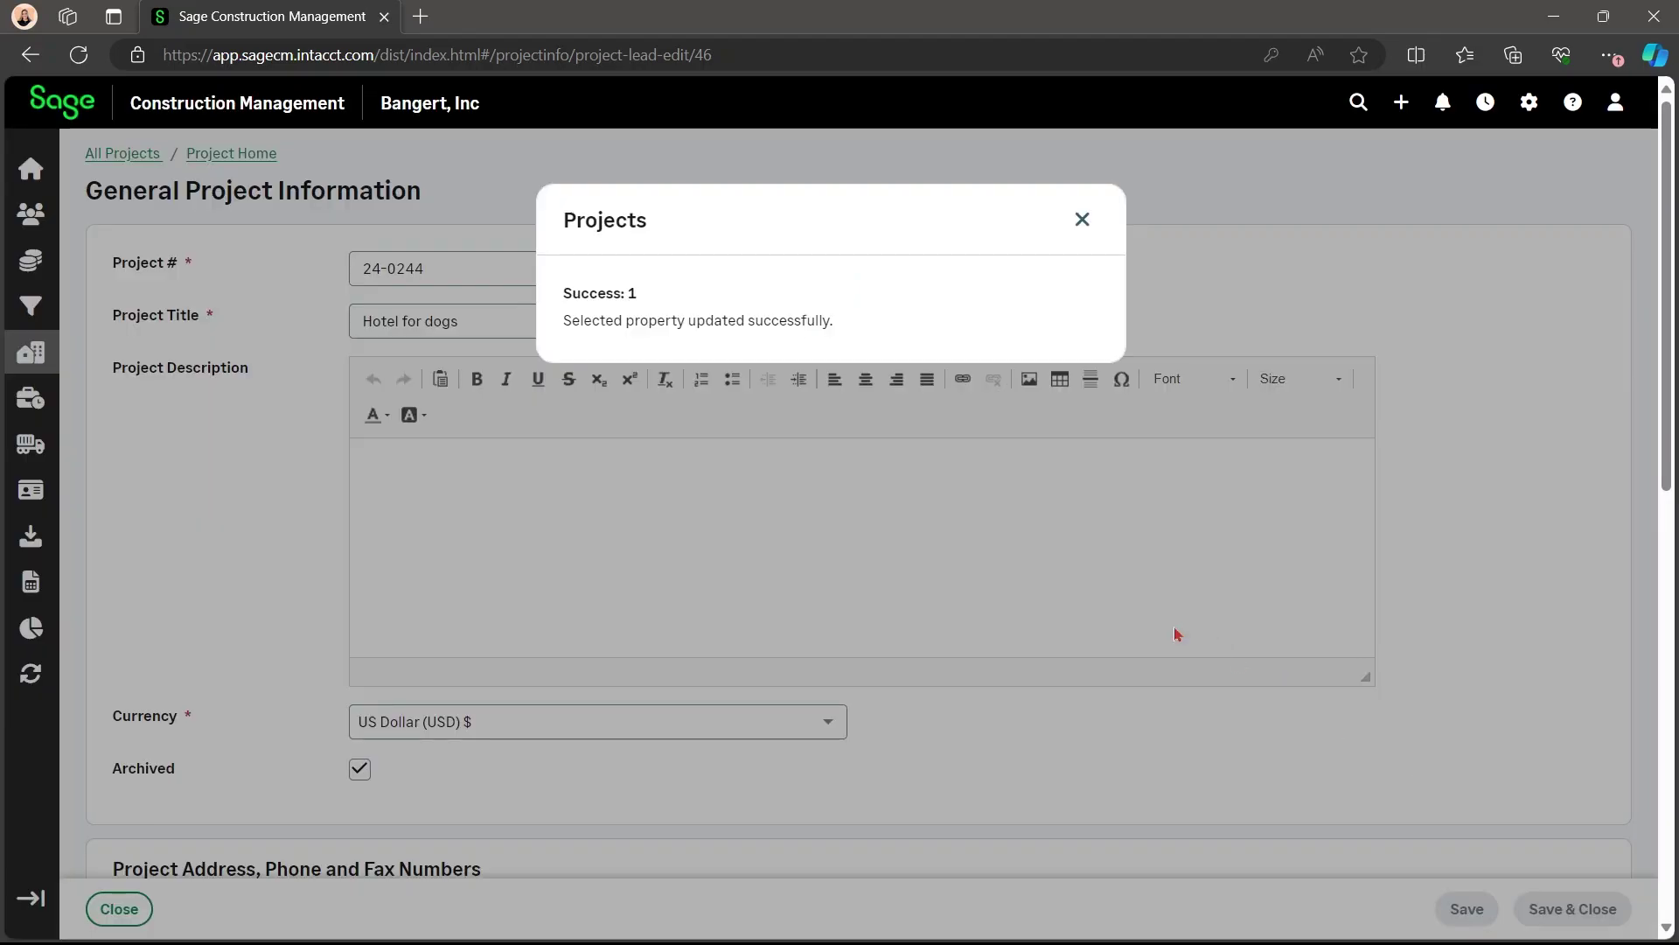
{"action": "left_click", "coordinate": [1082, 220]}
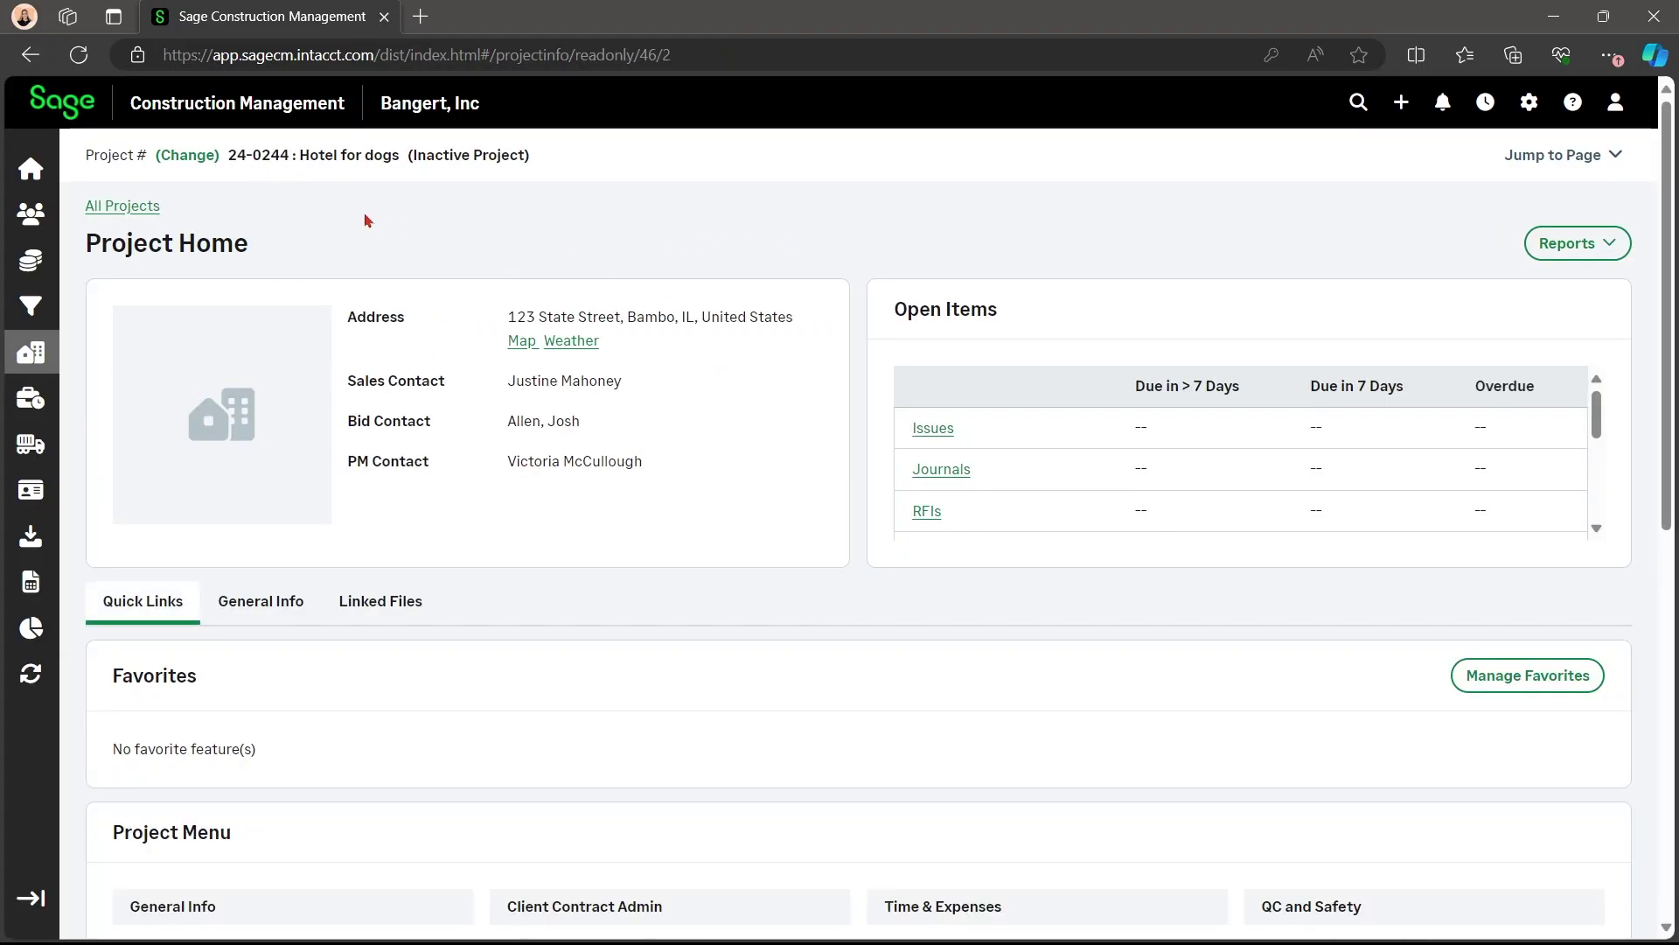
{"action": "left_click", "coordinate": [139, 208]}
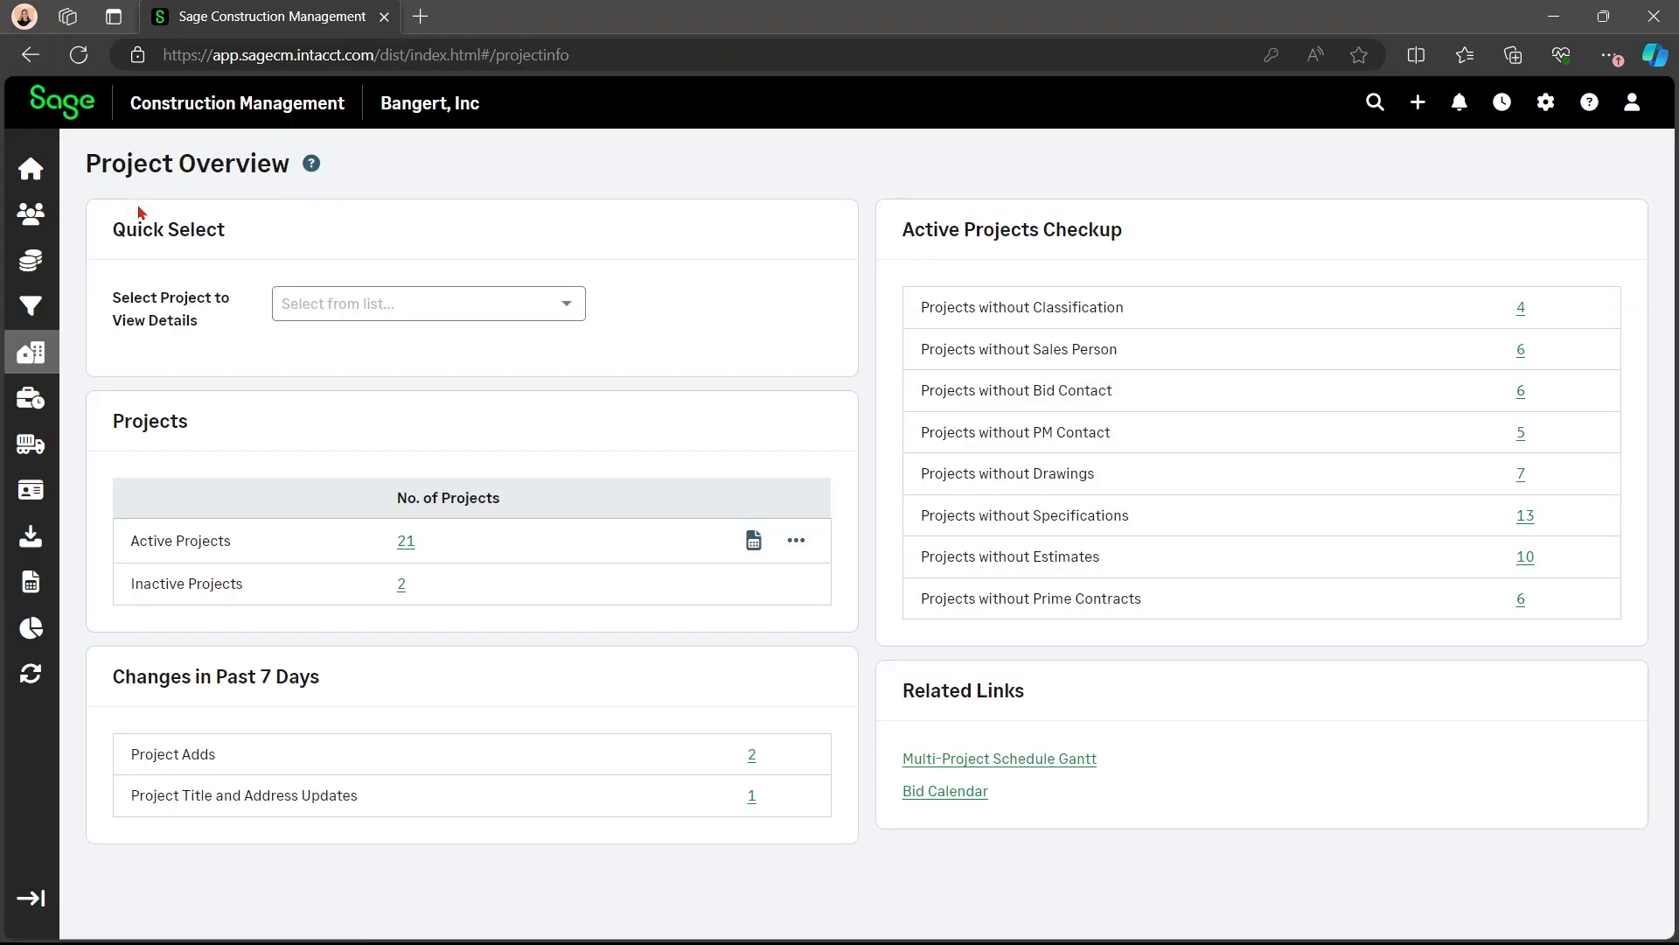
{"action": "left_click", "coordinate": [401, 585]}
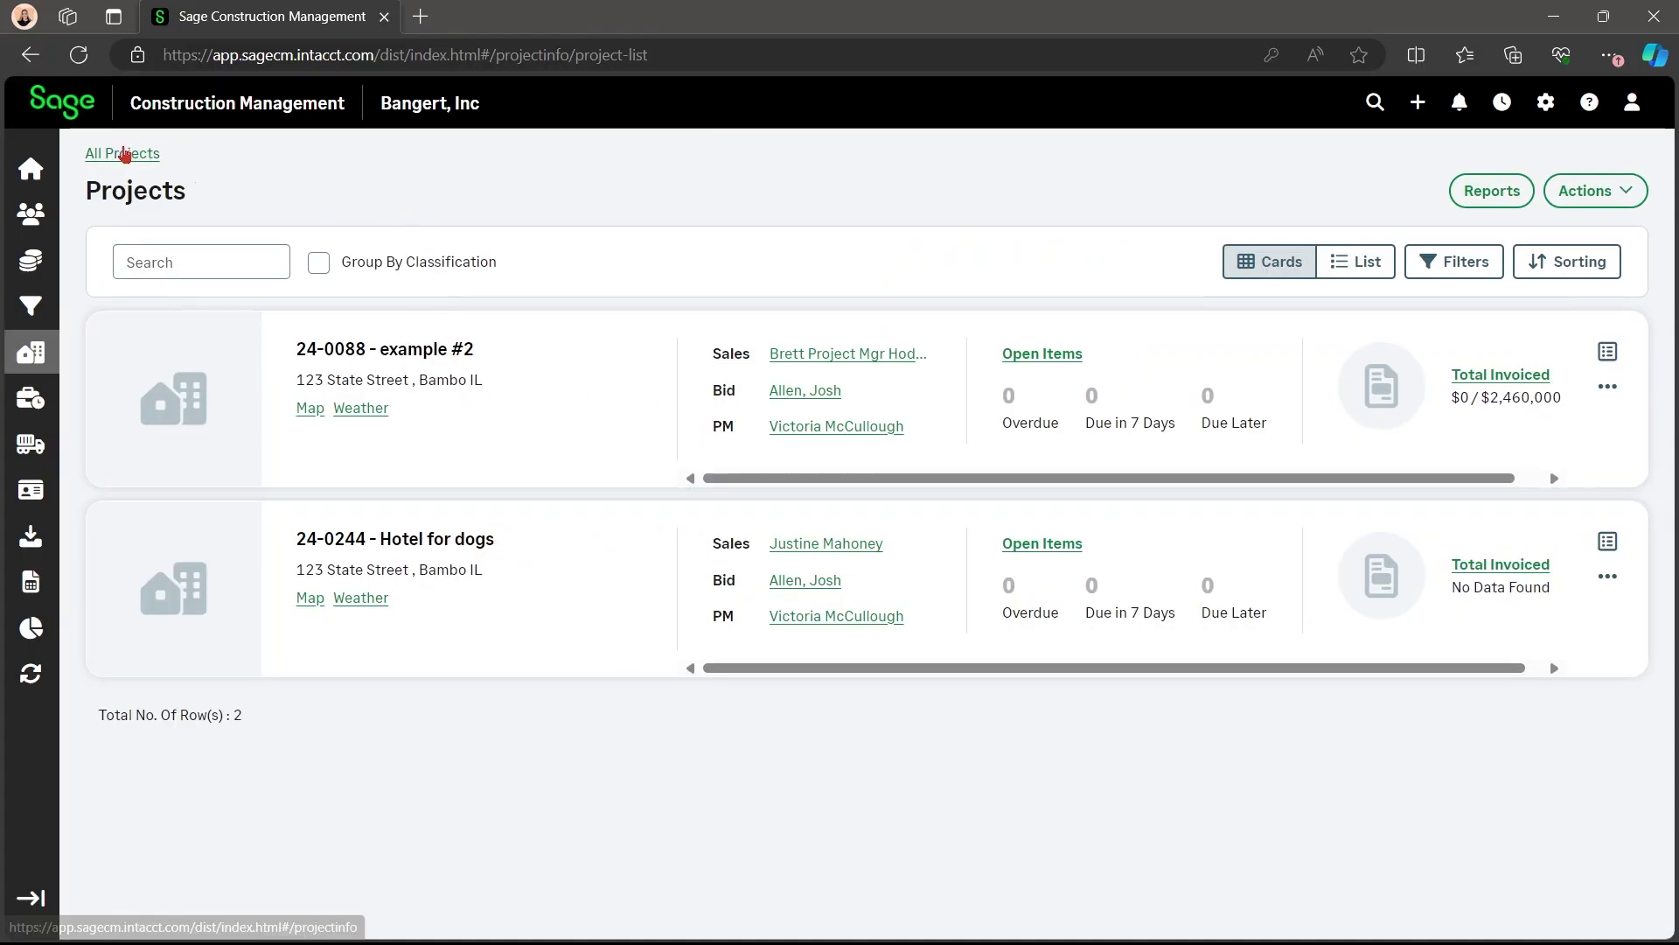
{"action": "left_click", "coordinate": [122, 154]}
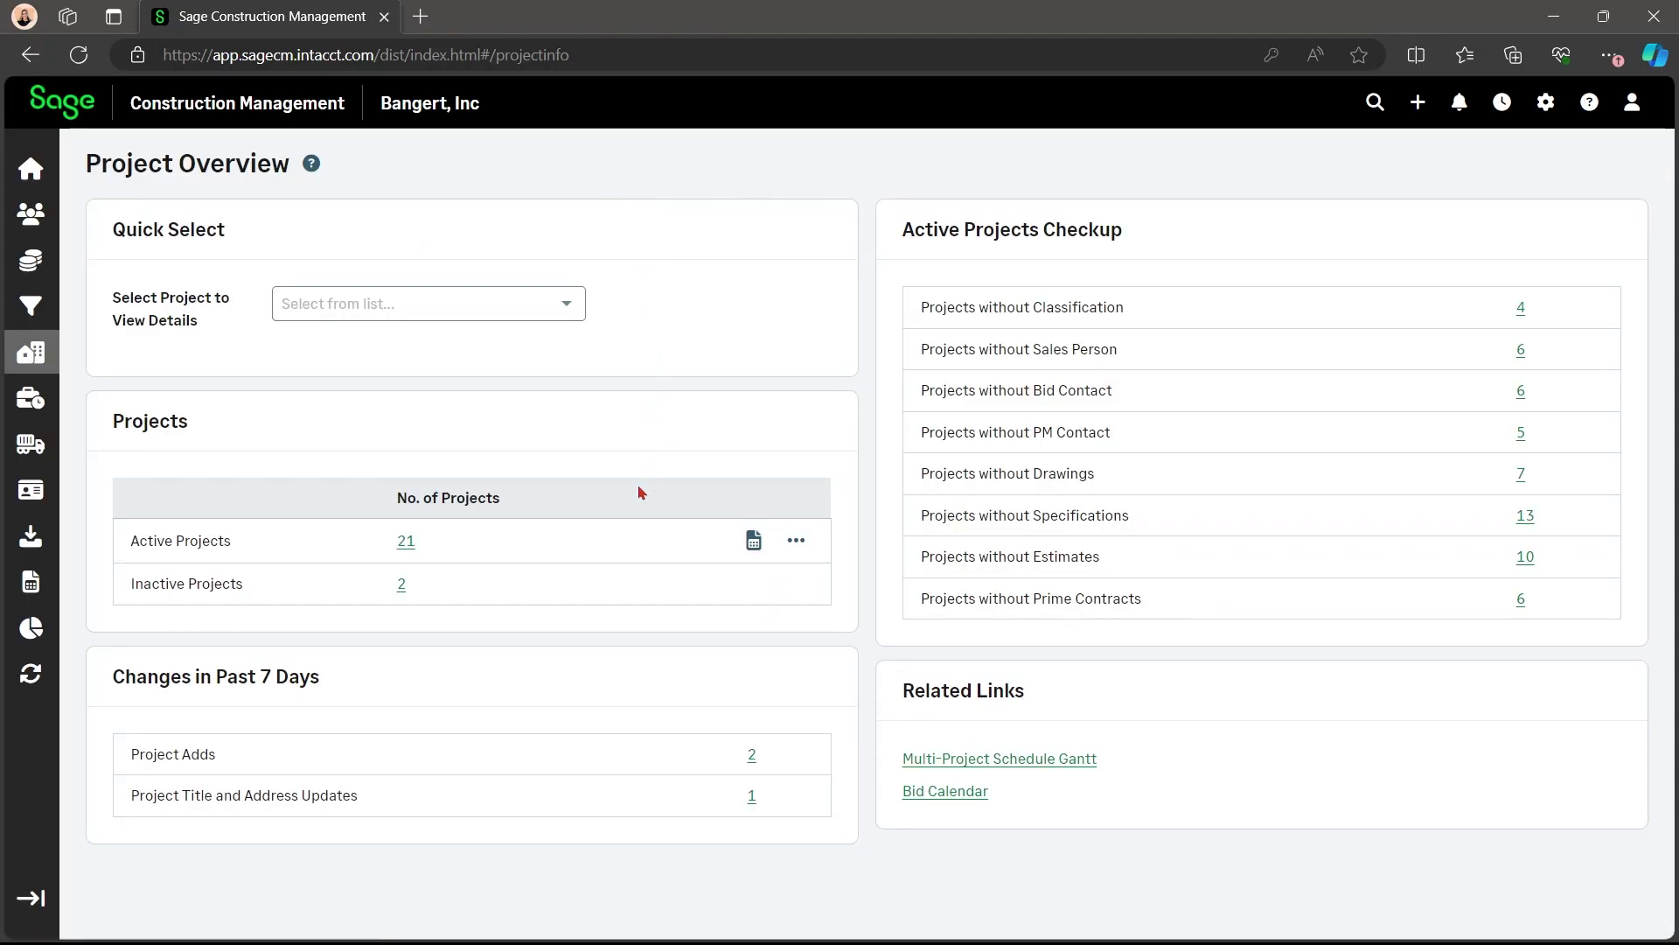
- Show the 21 active projects in List view with the Archive column applied
{"action": "left_click", "coordinate": [406, 542]}
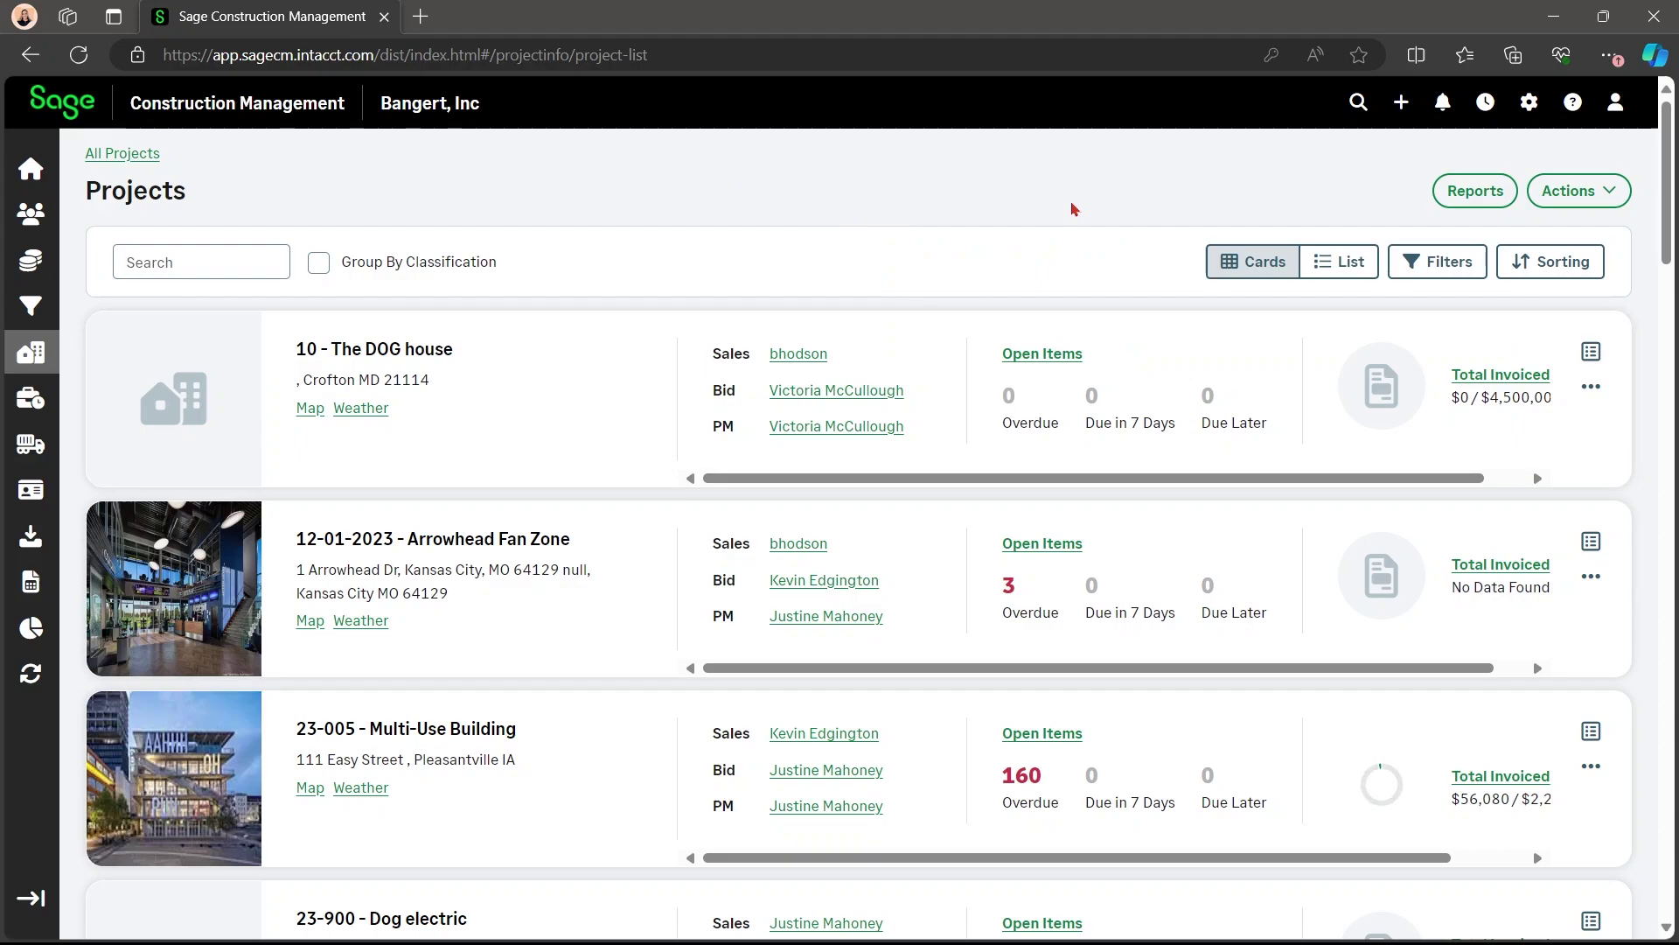
{"action": "left_click", "coordinate": [1334, 261]}
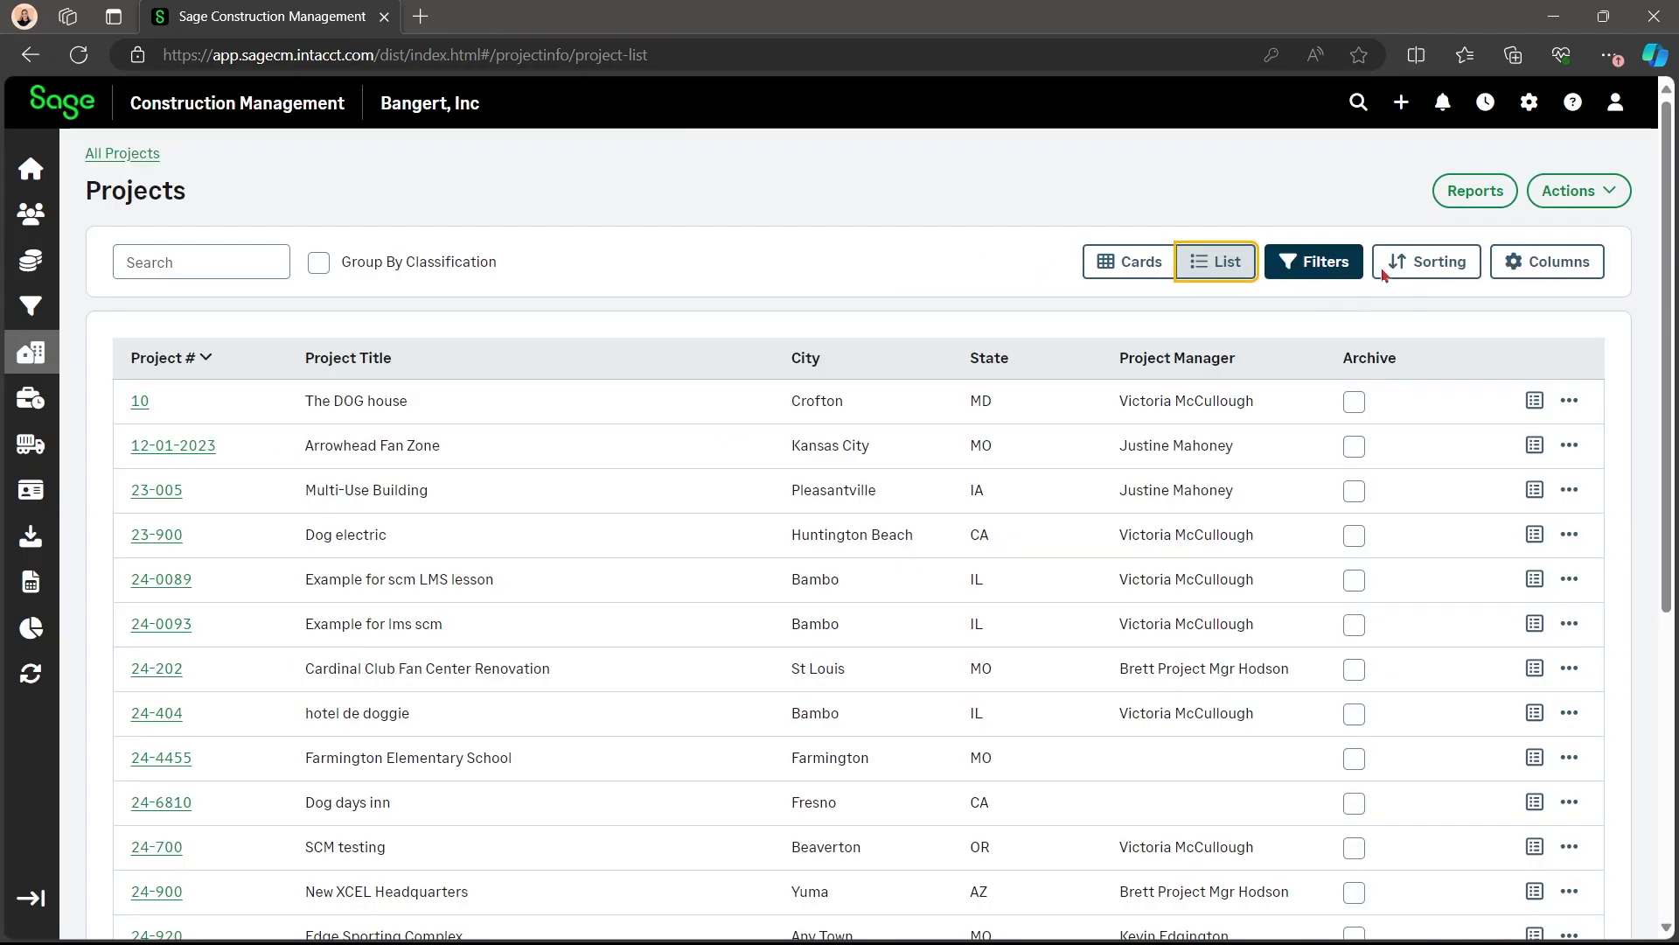
{"action": "left_click", "coordinate": [1547, 261]}
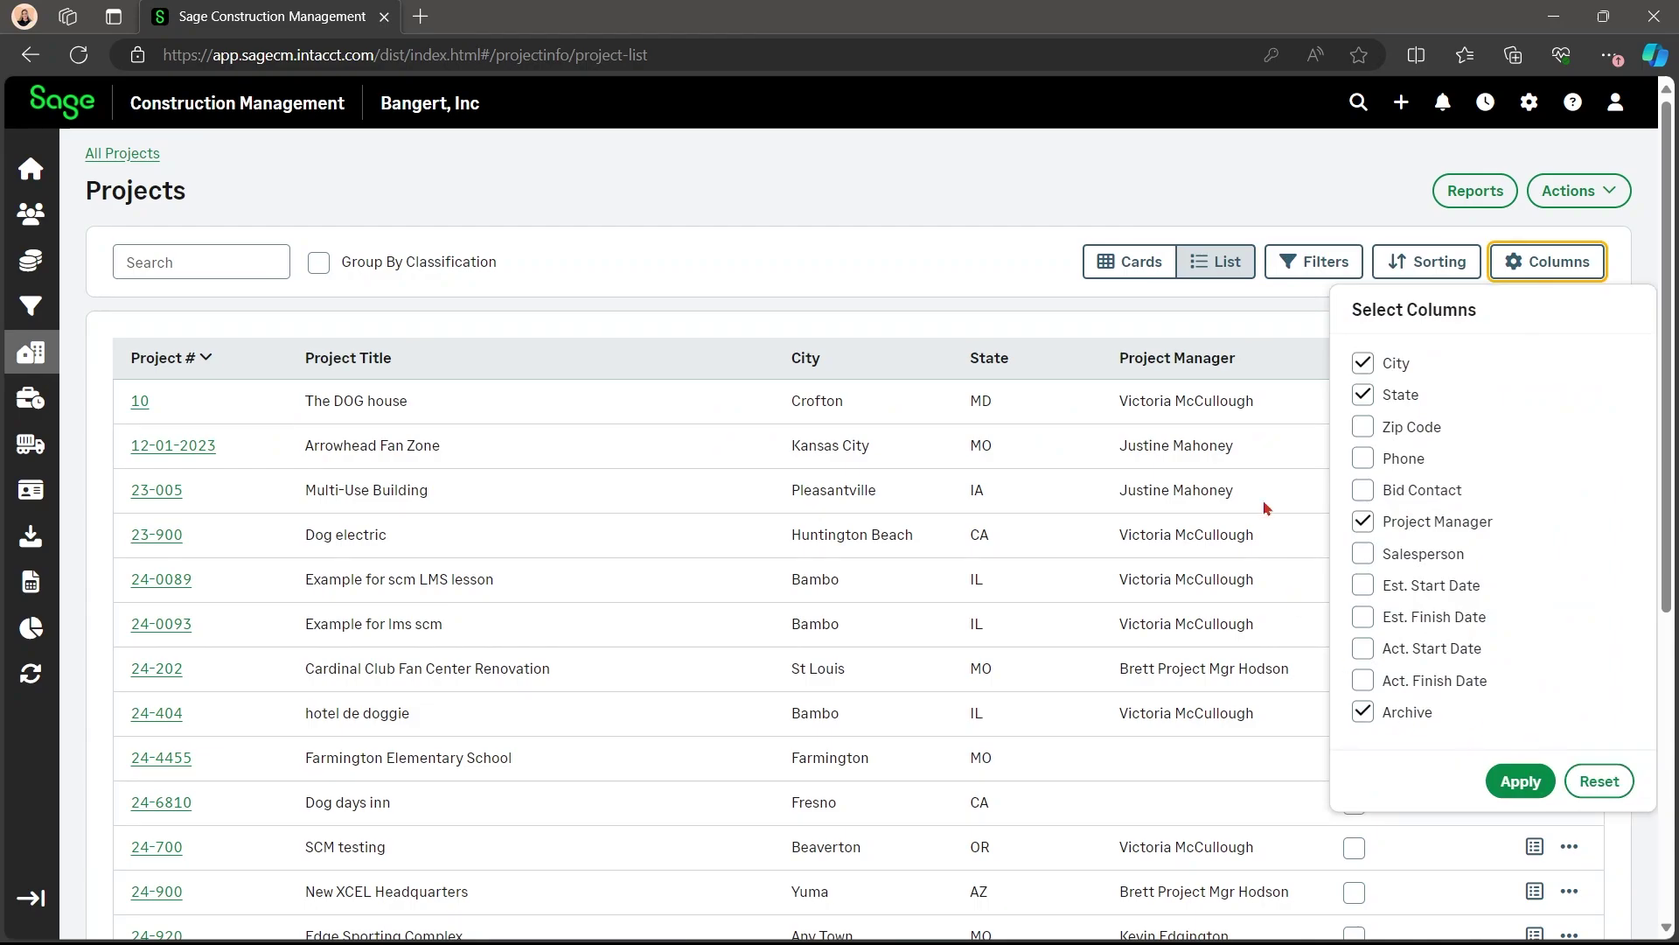
{"action": "left_click", "coordinate": [1264, 319]}
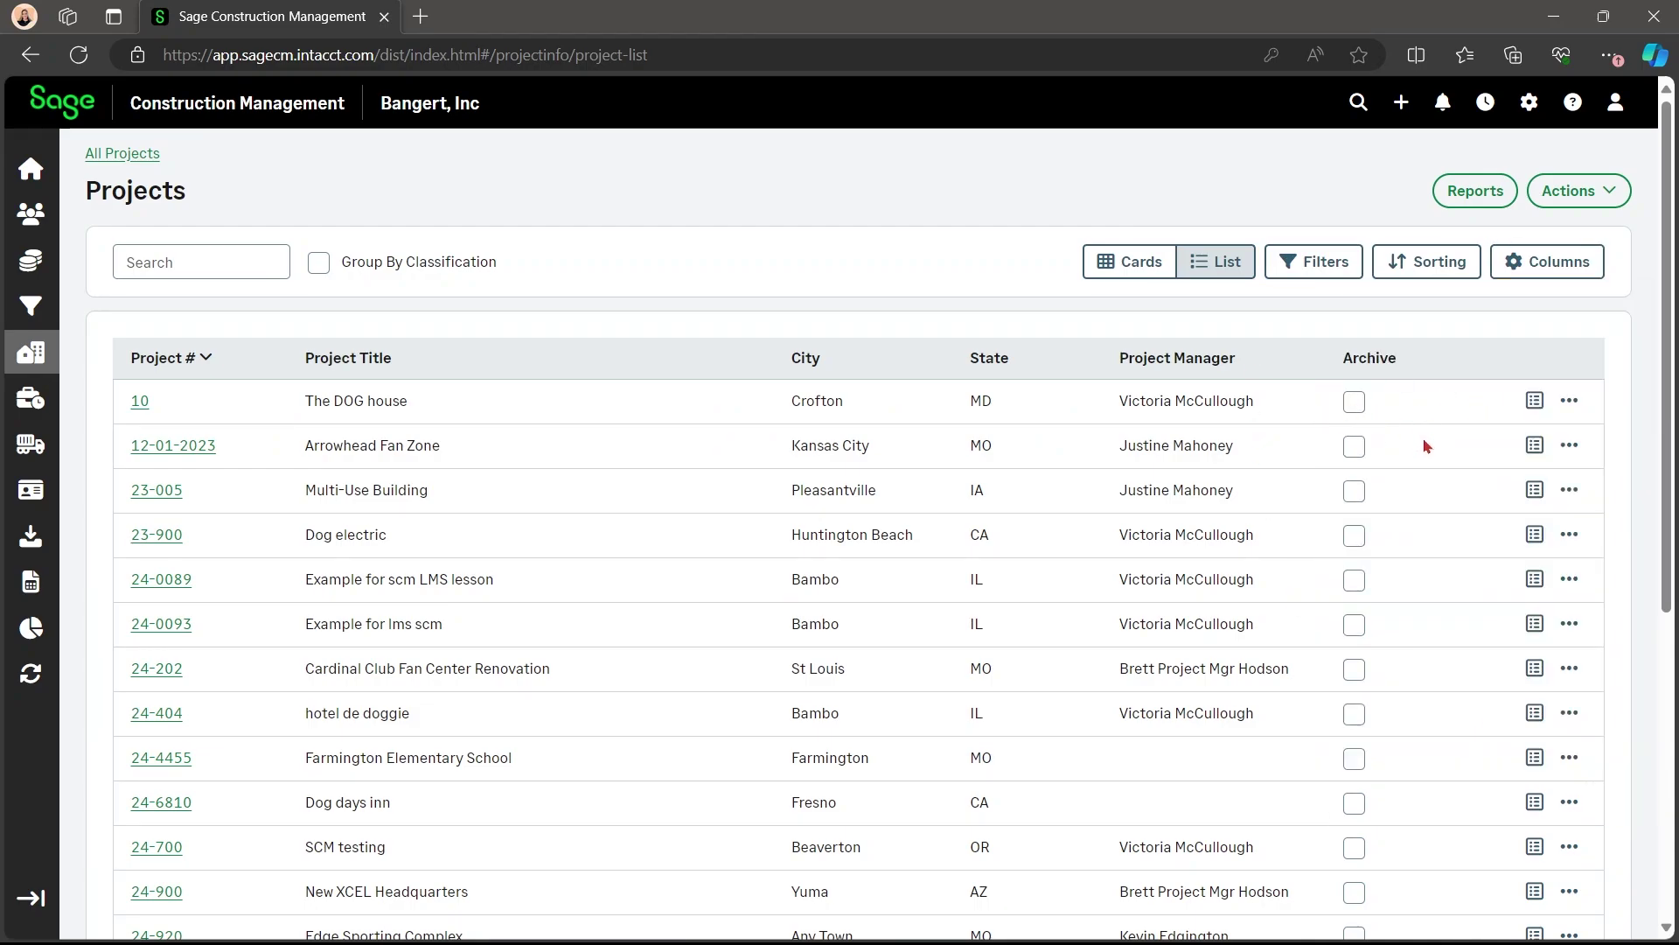
{"action": "scroll", "coordinate": [1424, 443], "scroll_direction": "down", "scroll_amount": 5}
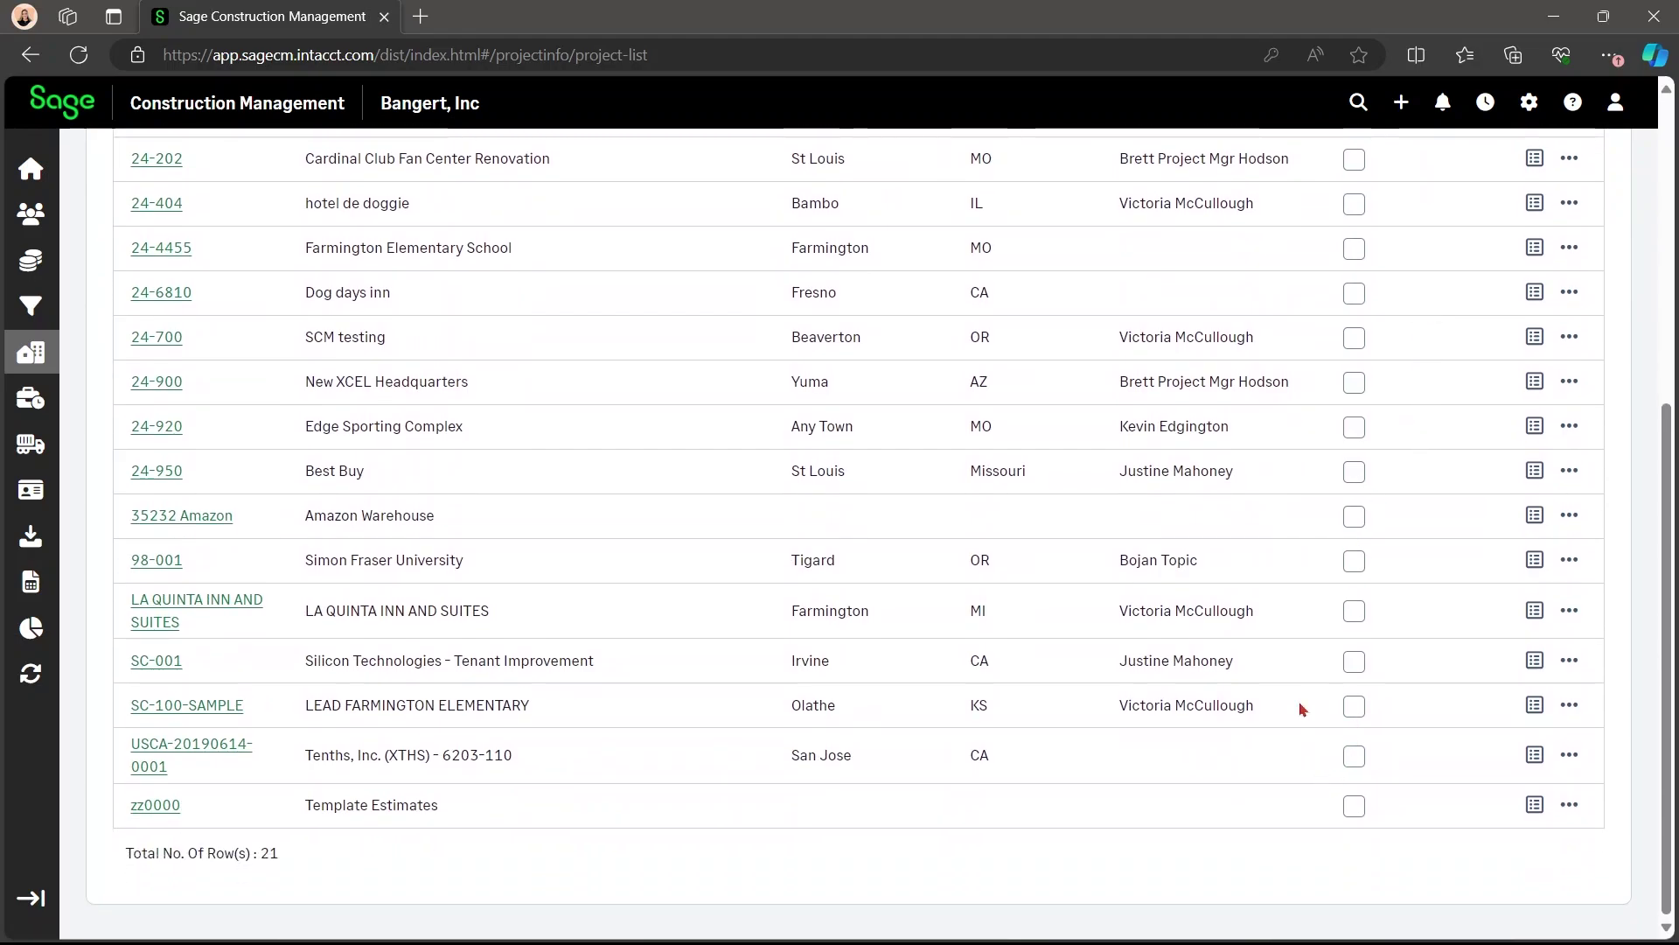
{"action": "scroll", "coordinate": [1401, 484], "scroll_direction": "up", "scroll_amount": 2}
{"action": "scroll", "coordinate": [1400, 484], "scroll_direction": "up", "scroll_amount": 3}
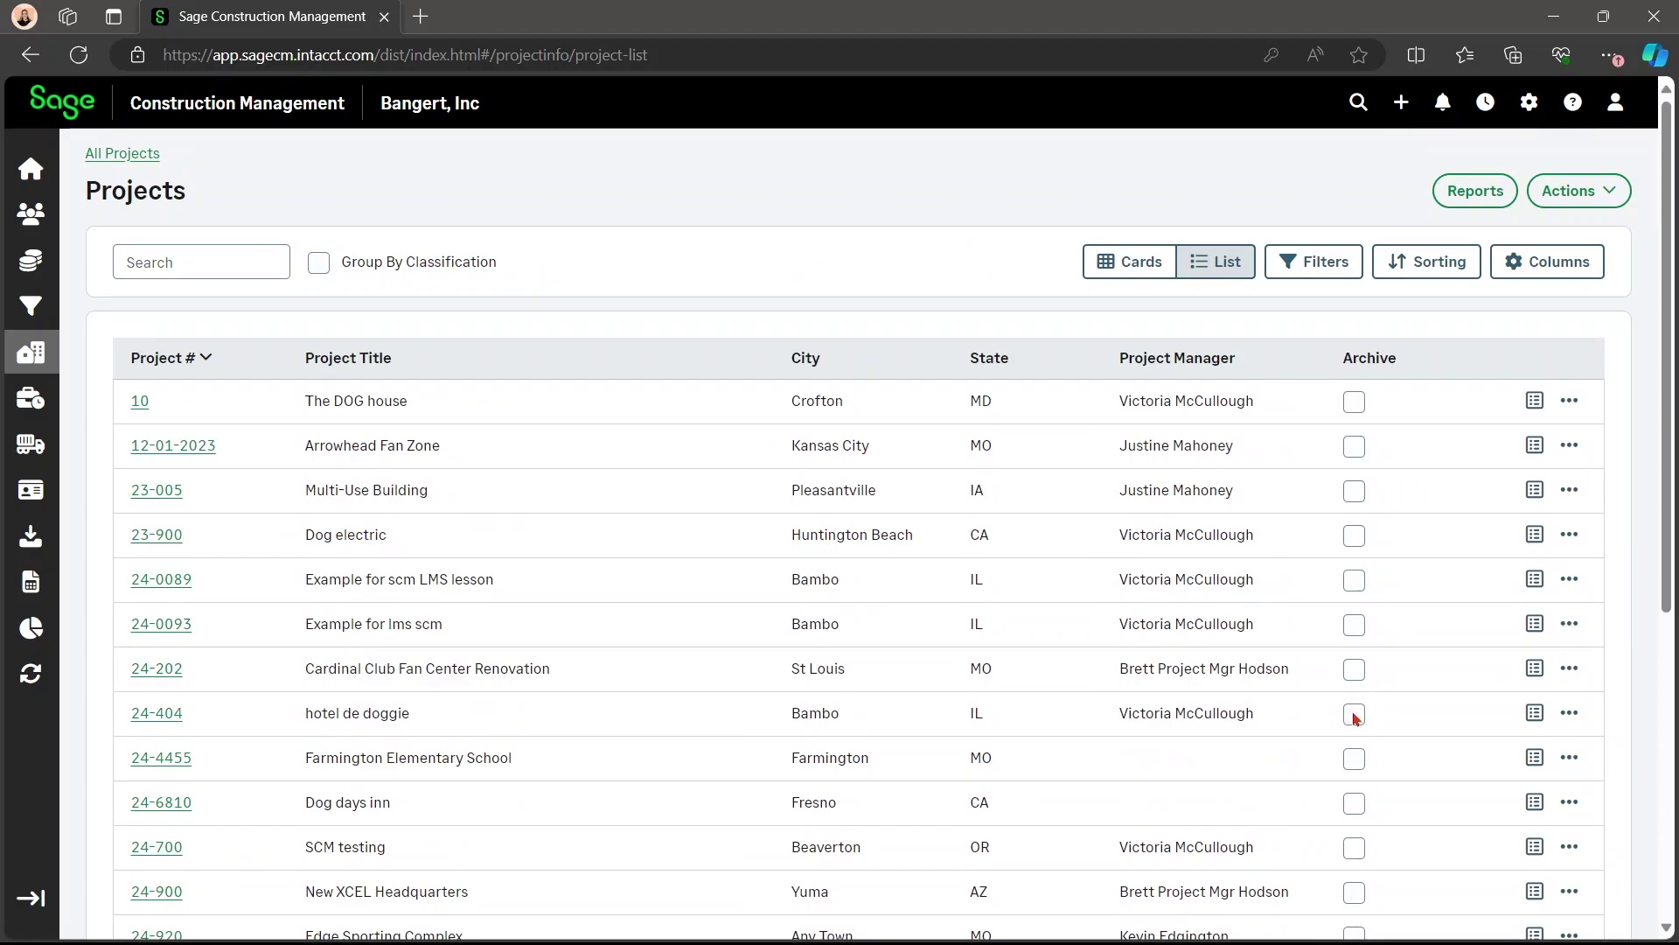
- Archive project 23-900 Dog electric and verify it among the 3 inactive projects
{"action": "left_click", "coordinate": [1354, 534]}
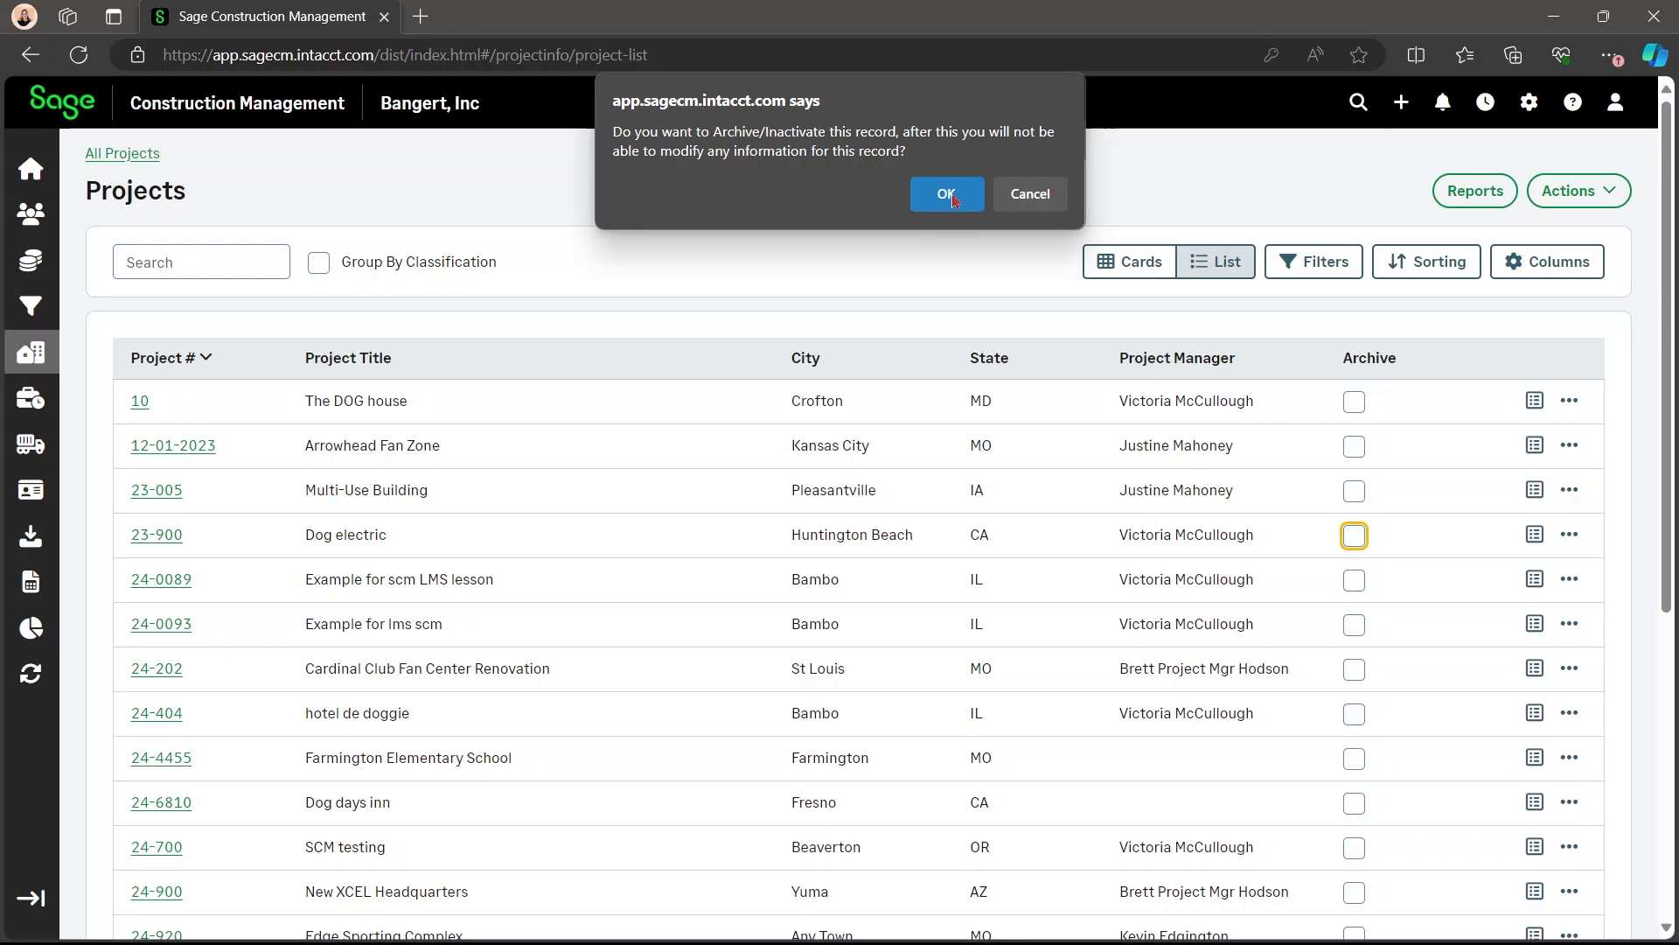
{"action": "left_click", "coordinate": [948, 194]}
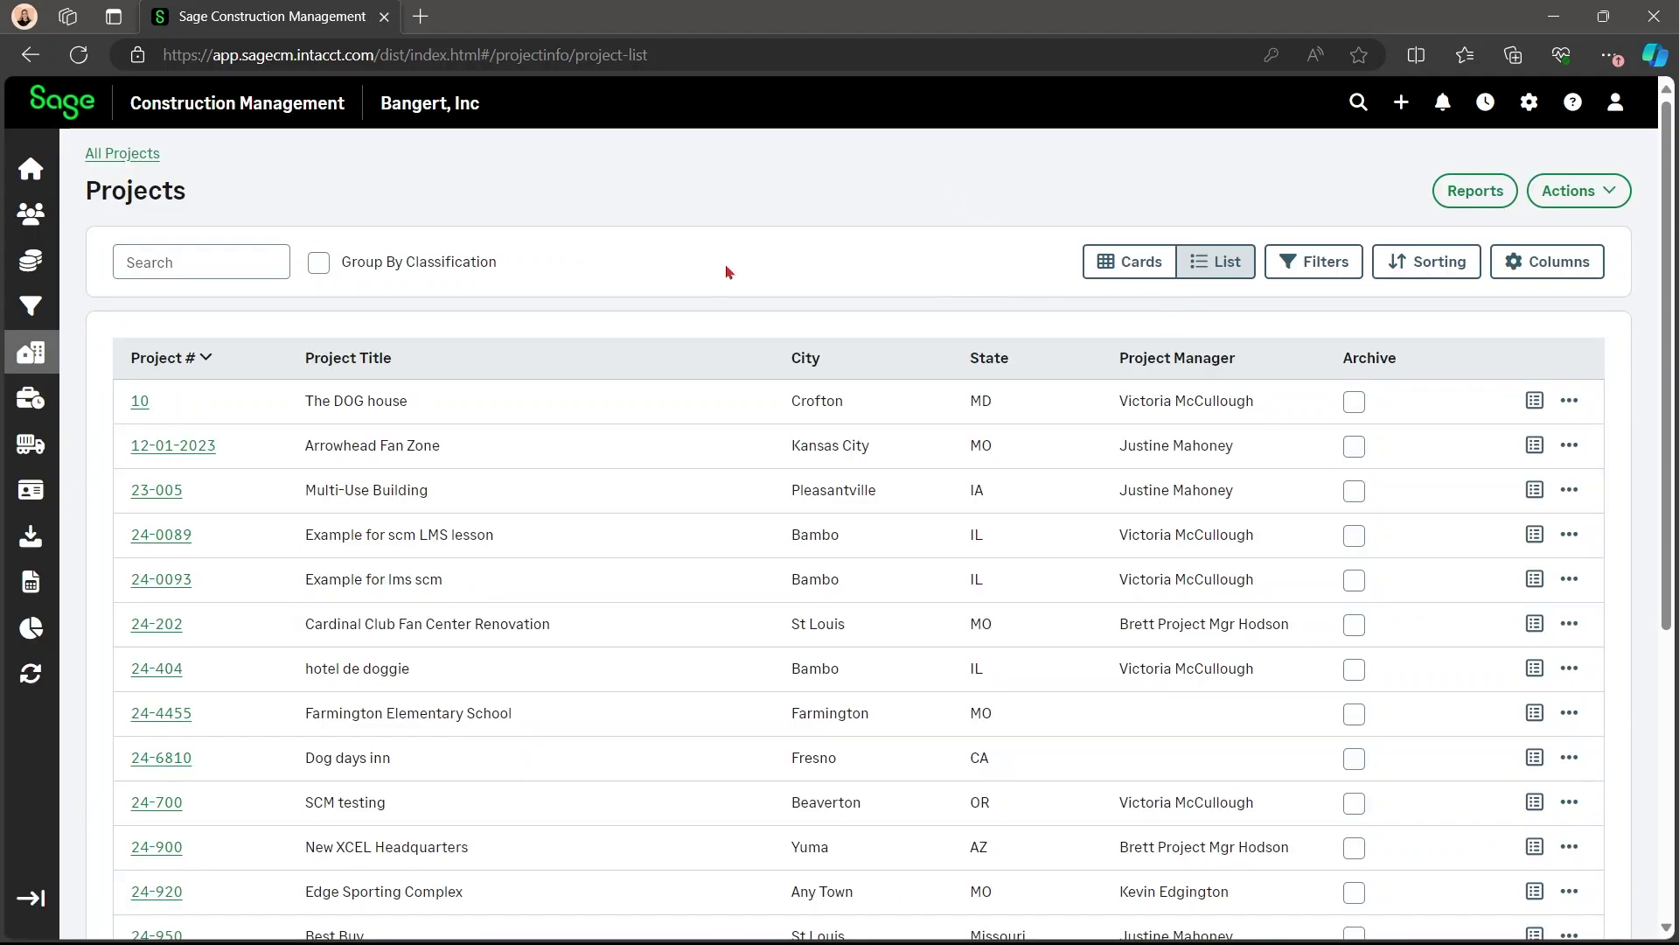
{"action": "left_click", "coordinate": [117, 158]}
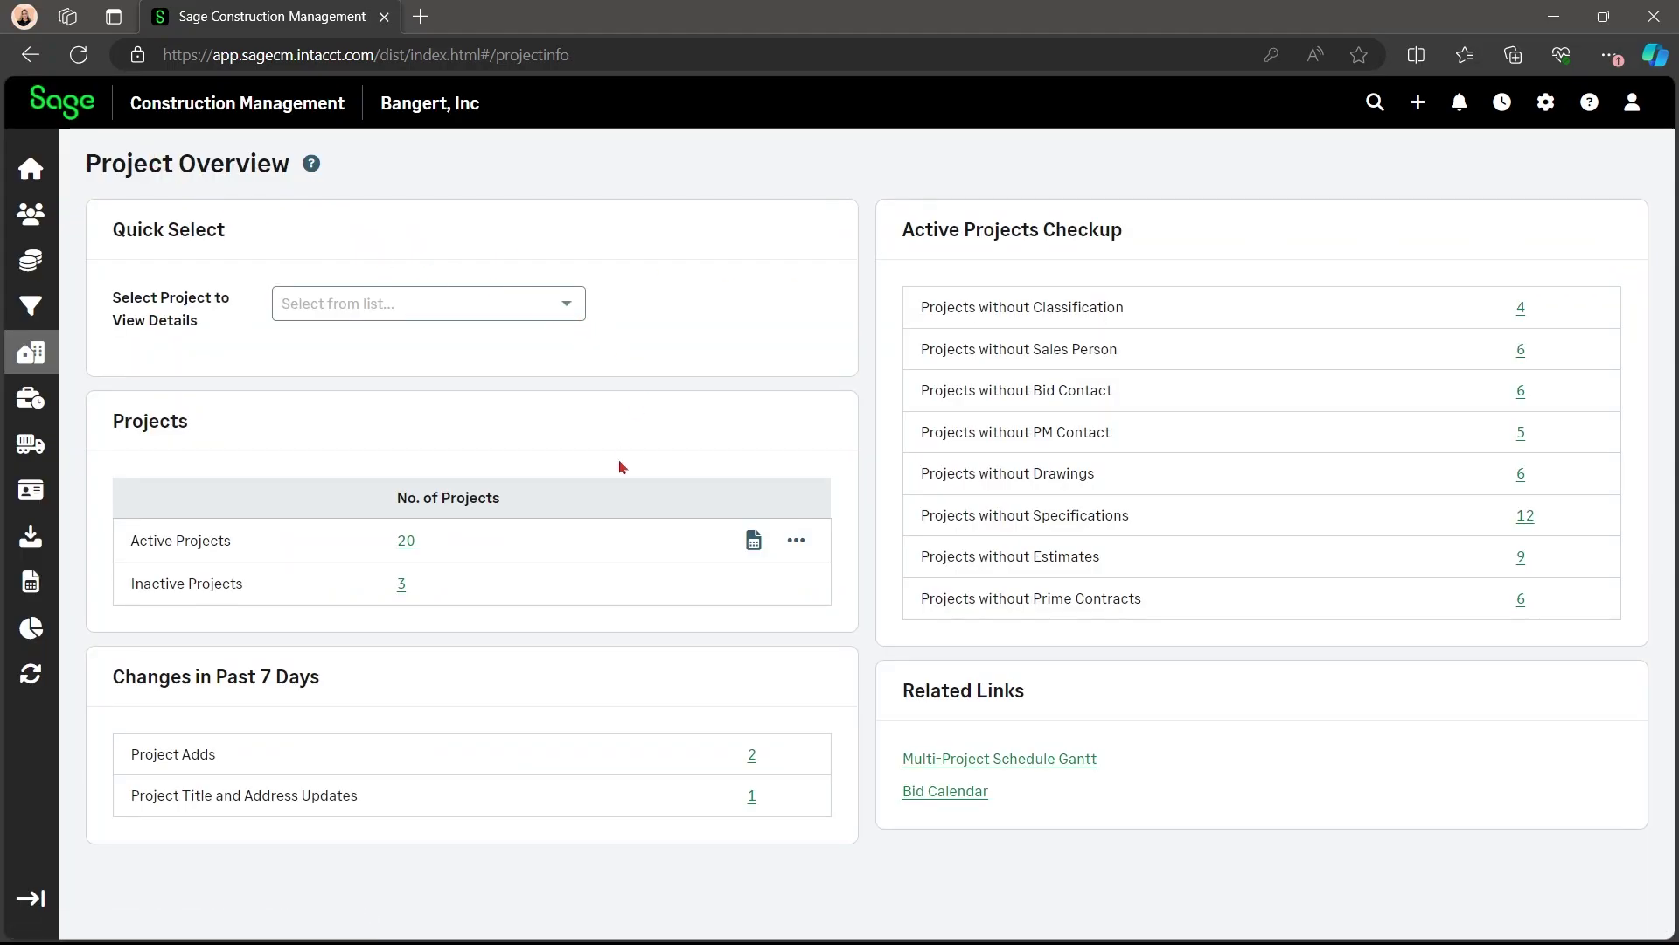
{"action": "left_click", "coordinate": [401, 584]}
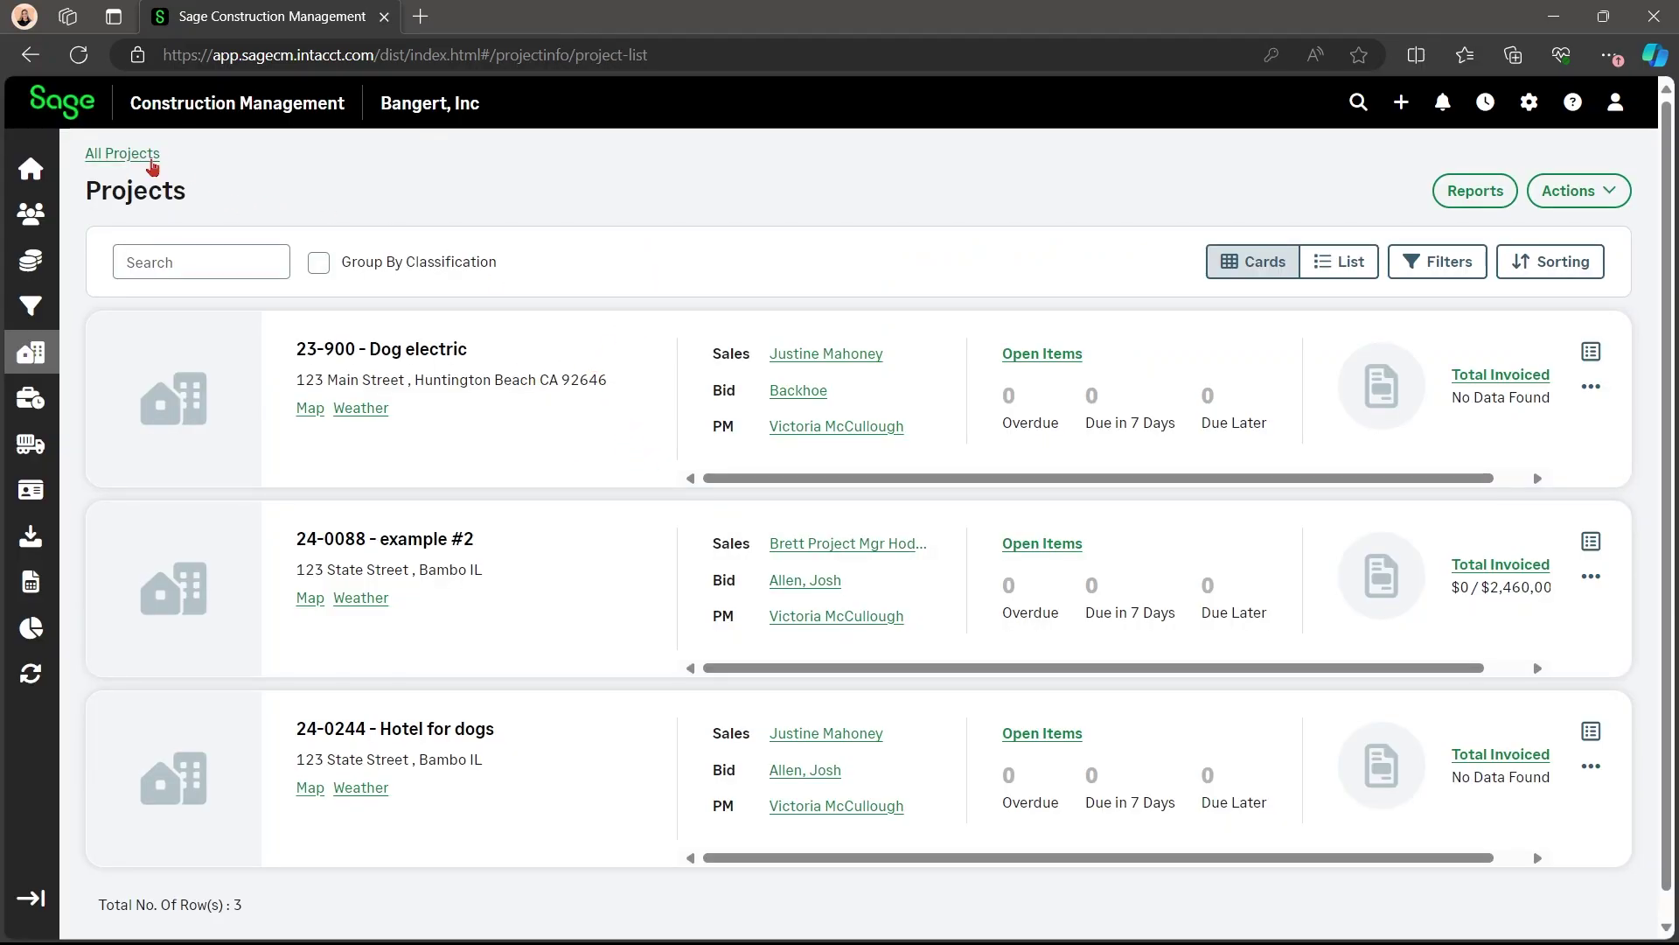
{"action": "left_click", "coordinate": [140, 158]}
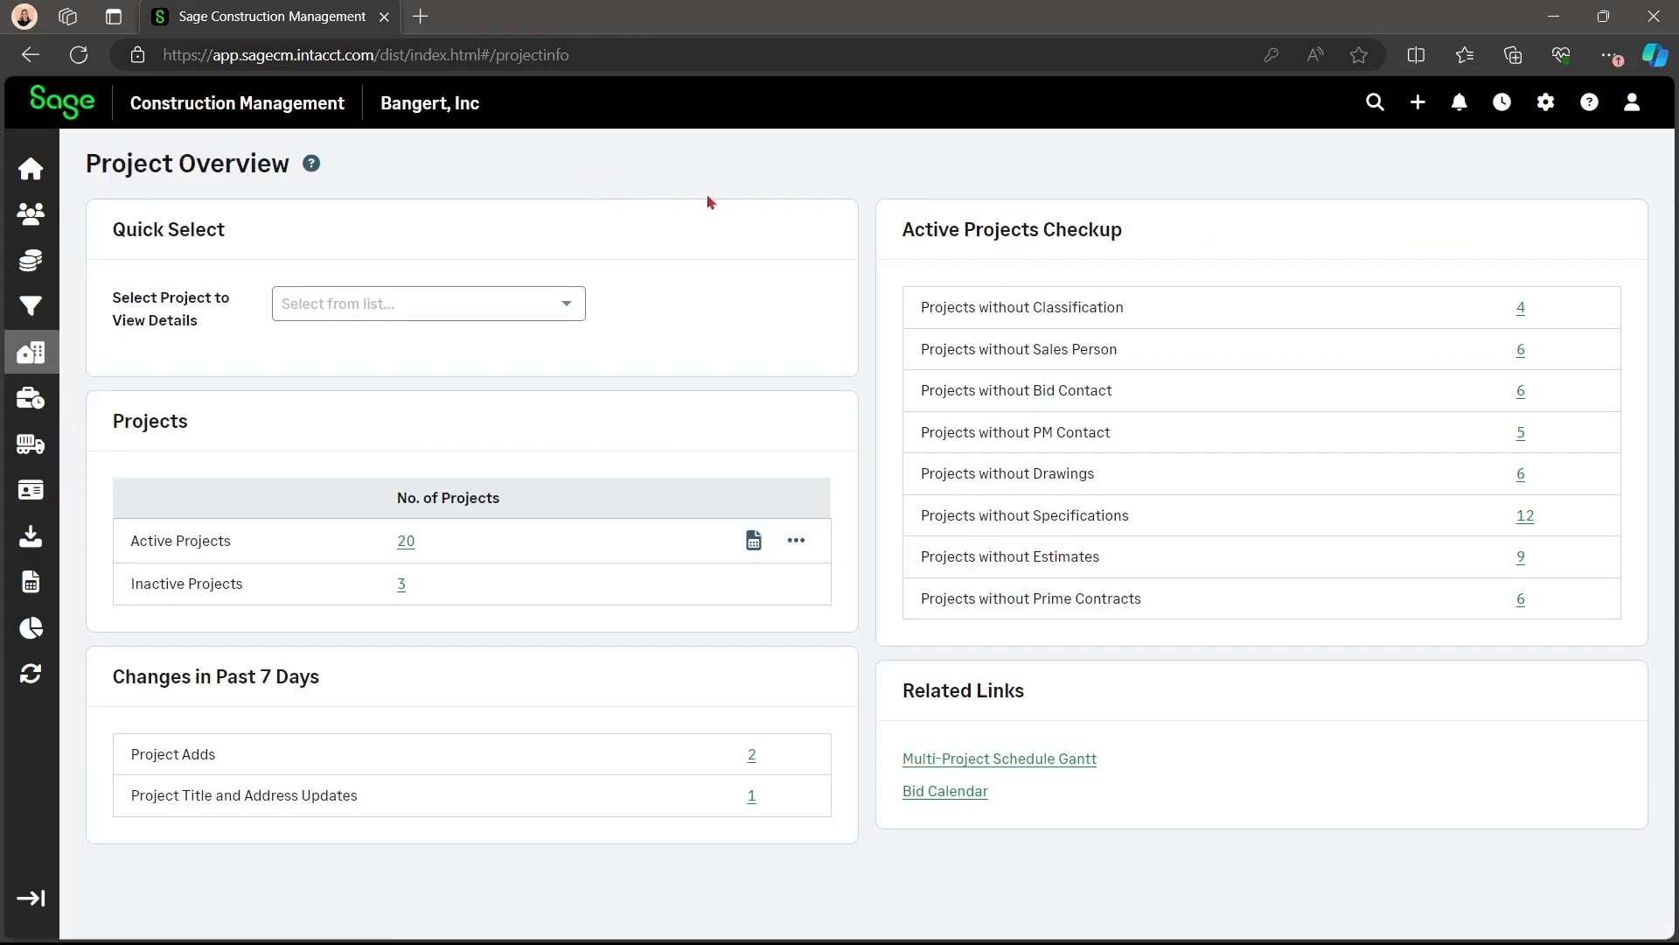